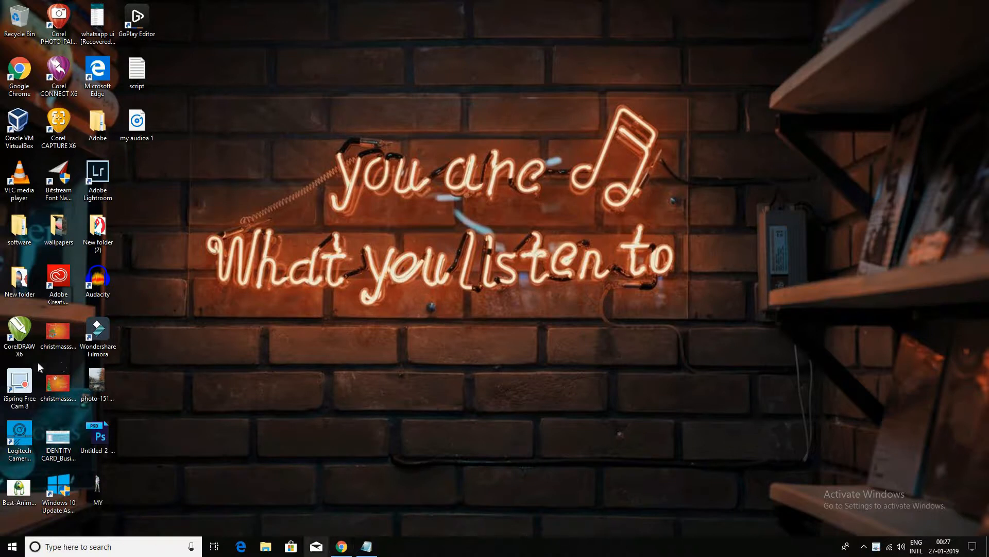
# Launch CorelDRAW X6 and create a new A4 landscape document with the default settings
pyautogui.doubleClick(19, 332)
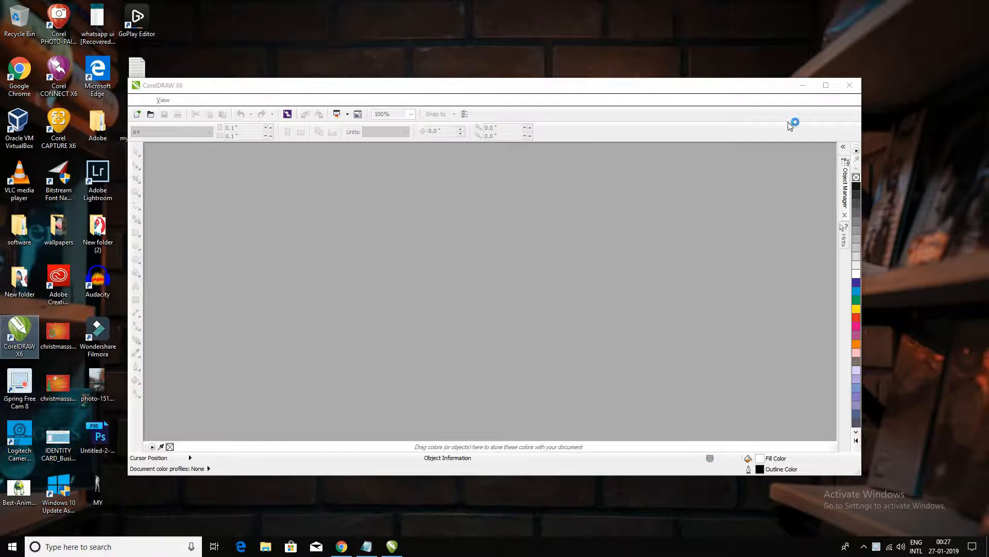
pyautogui.click(629, 198)
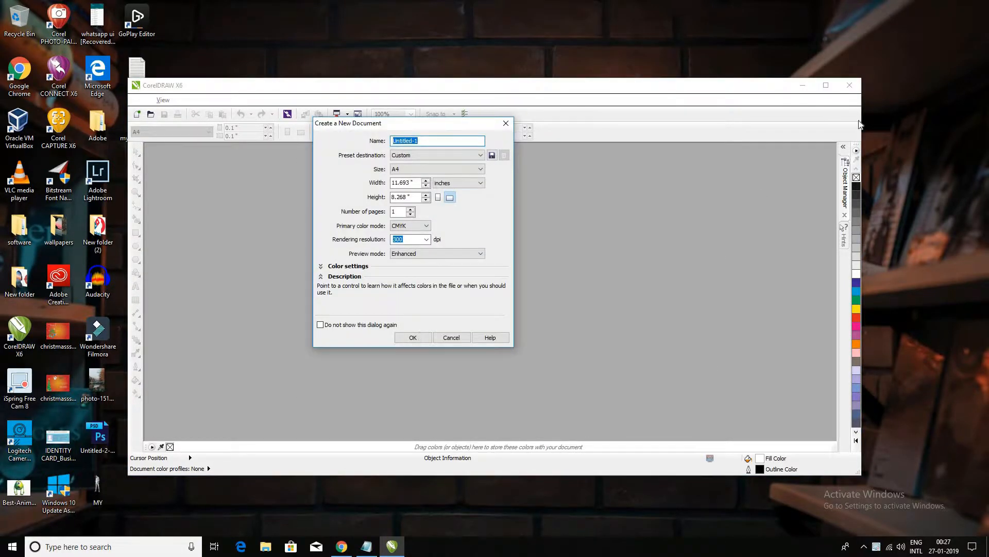
pyautogui.press('Return')
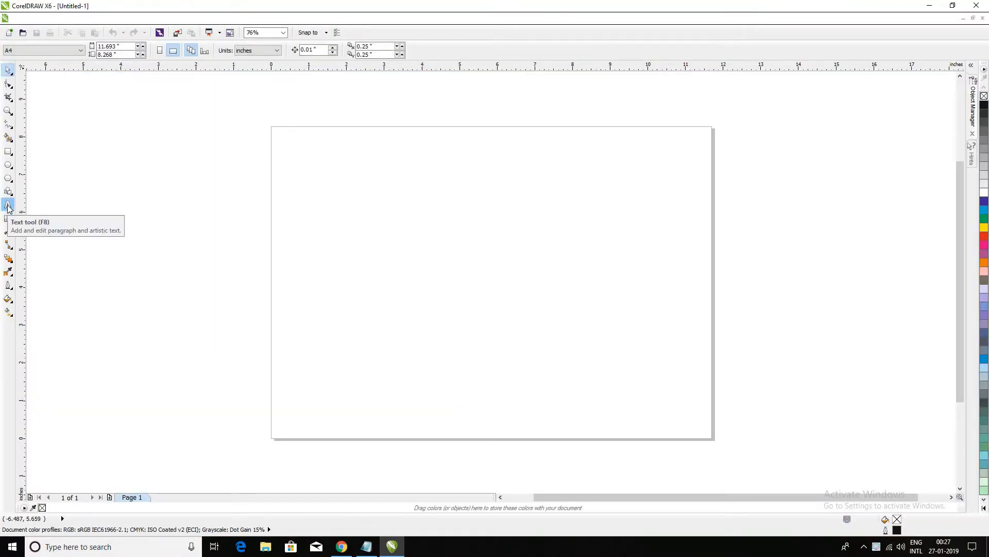
# Add the artistic text "ACUMEN ACADEMY" in the upper-left part of the page
pyautogui.click(8, 206)
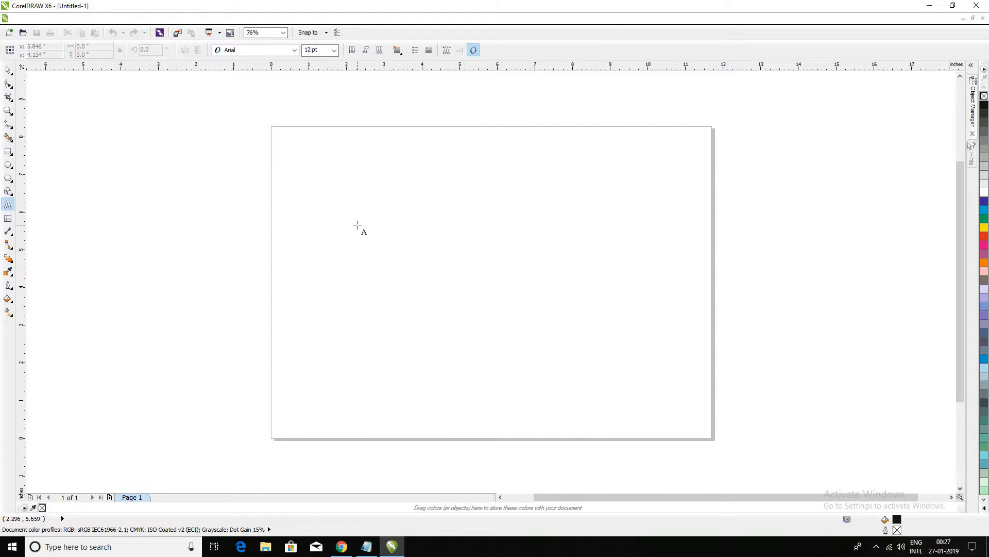
pyautogui.click(316, 220)
pyautogui.write('ACUMEN a')
pyautogui.press('BackSpace')
pyautogui.write('A')
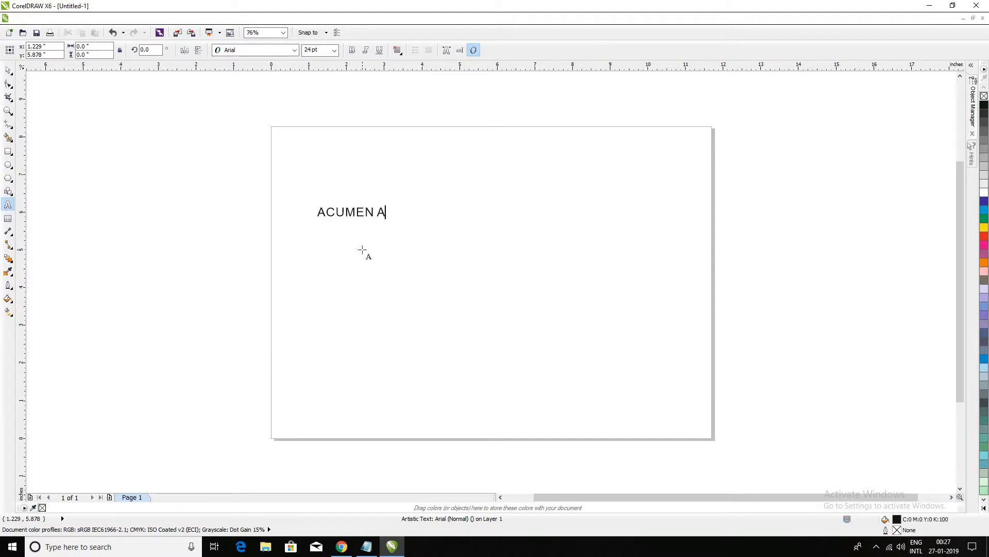
pyautogui.write('CADEMY')
# Try the Arial Black font on the text and move the text towards the upper middle of the page
pyautogui.click(294, 50)
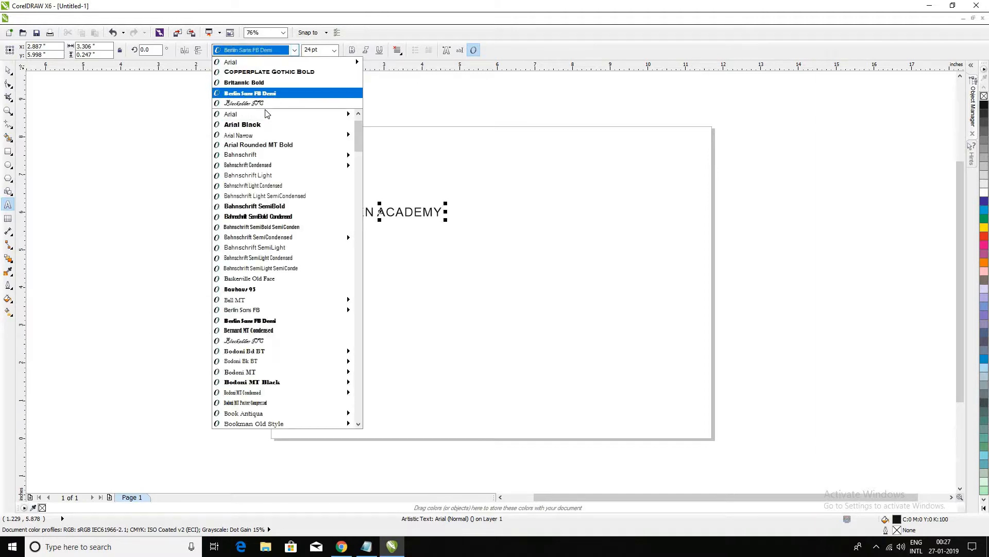
pyautogui.click(256, 125)
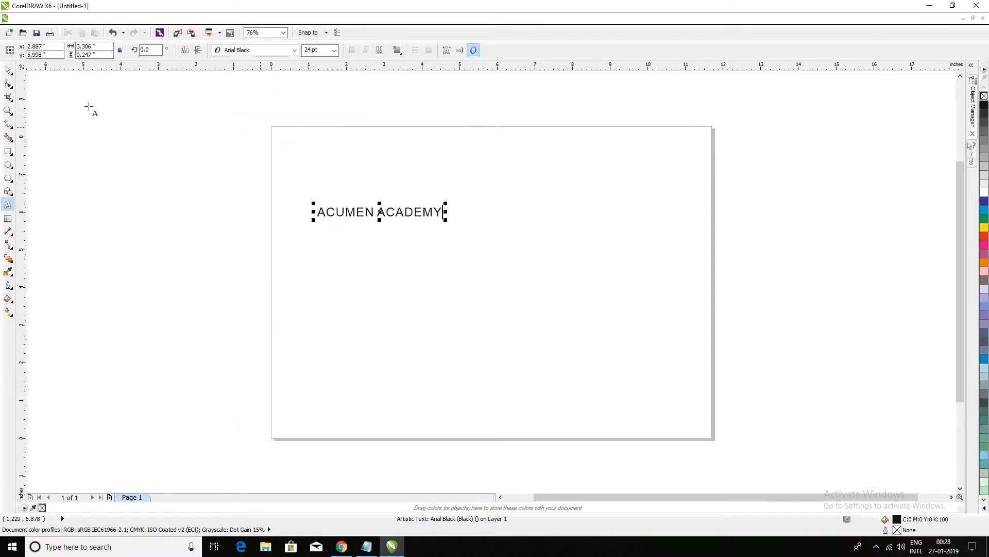
pyautogui.click(7, 71)
pyautogui.moveTo(364, 212); pyautogui.dragTo(495, 201)
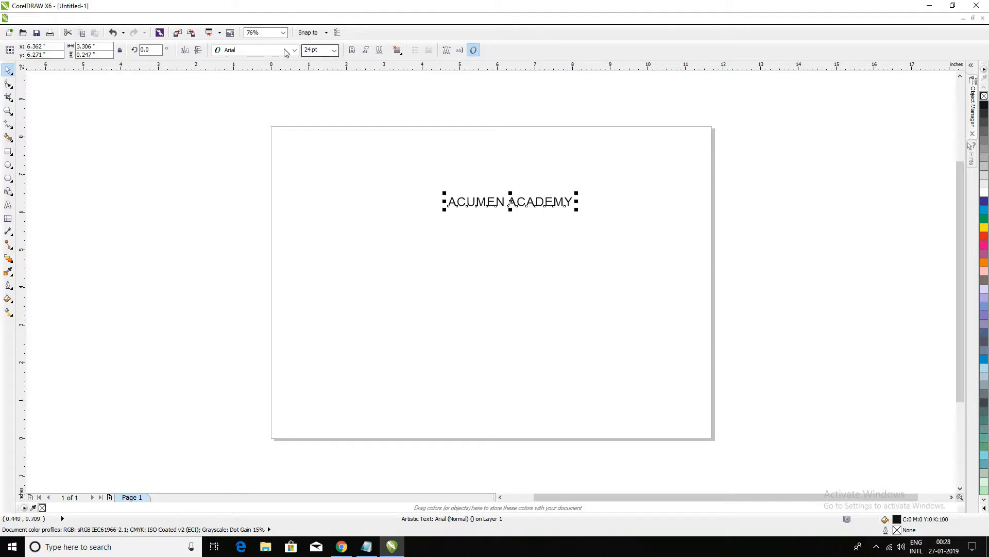
# Try the fonts Bahnschrift SemiBold Condensed and Blackadder ITC on the text, and settle on Broadway
pyautogui.click(295, 50)
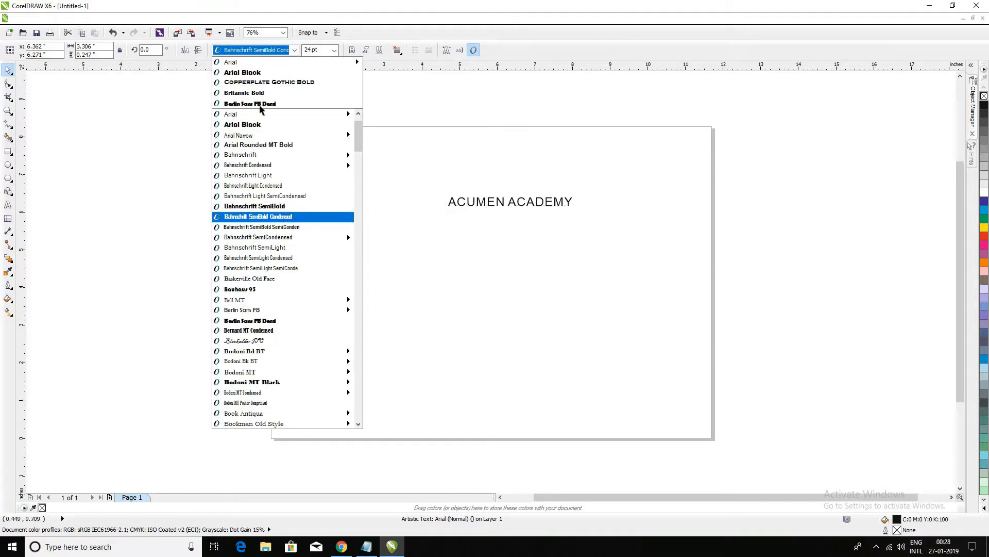
pyautogui.click(263, 216)
pyautogui.click(295, 50)
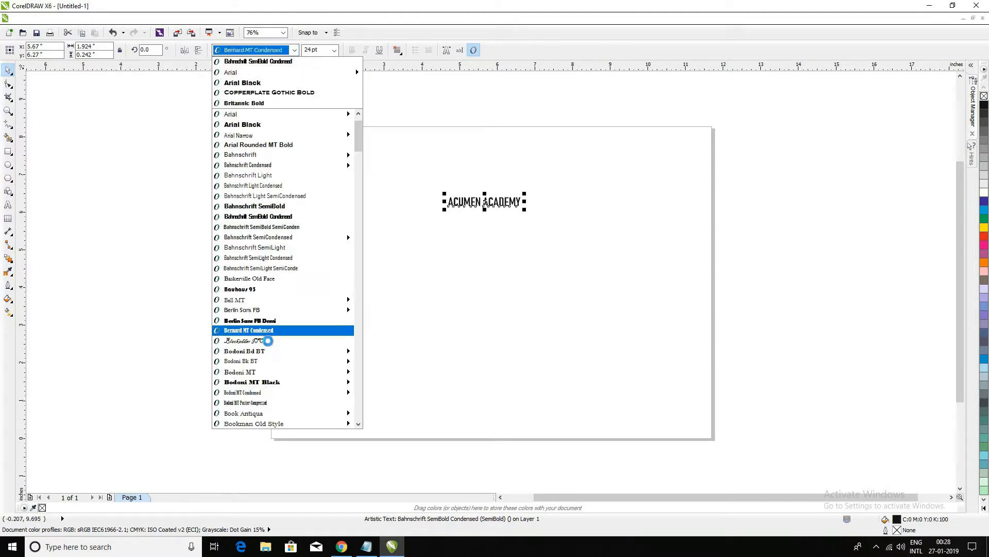
pyautogui.click(268, 340)
pyautogui.click(295, 50)
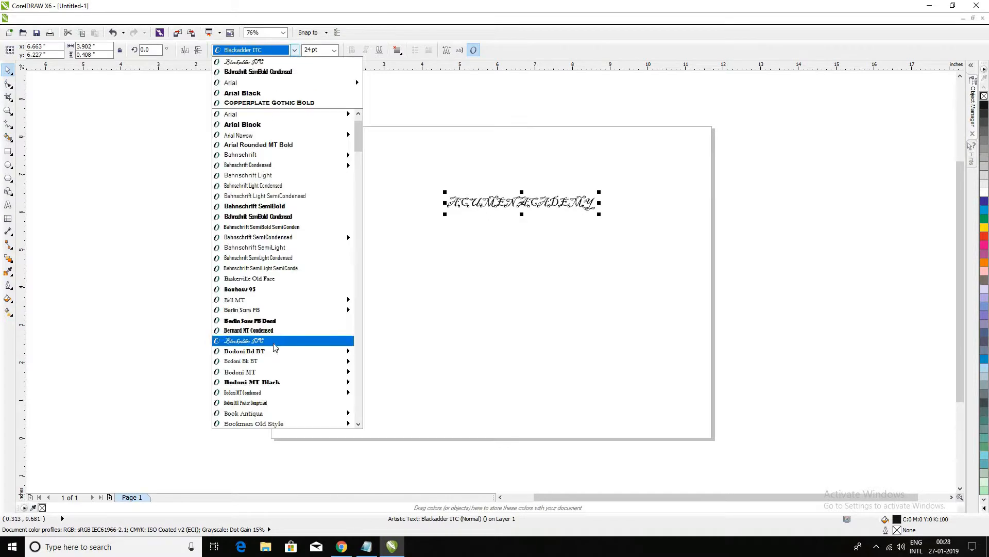
pyautogui.scroll(-5, 278, 340)
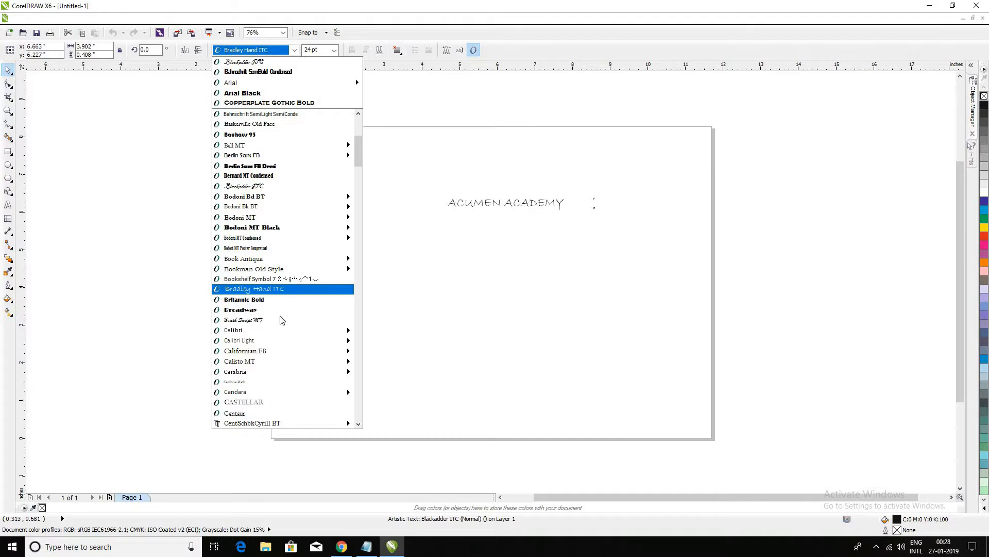
pyautogui.scroll(-1, 273, 309)
pyautogui.moveTo(262, 299)
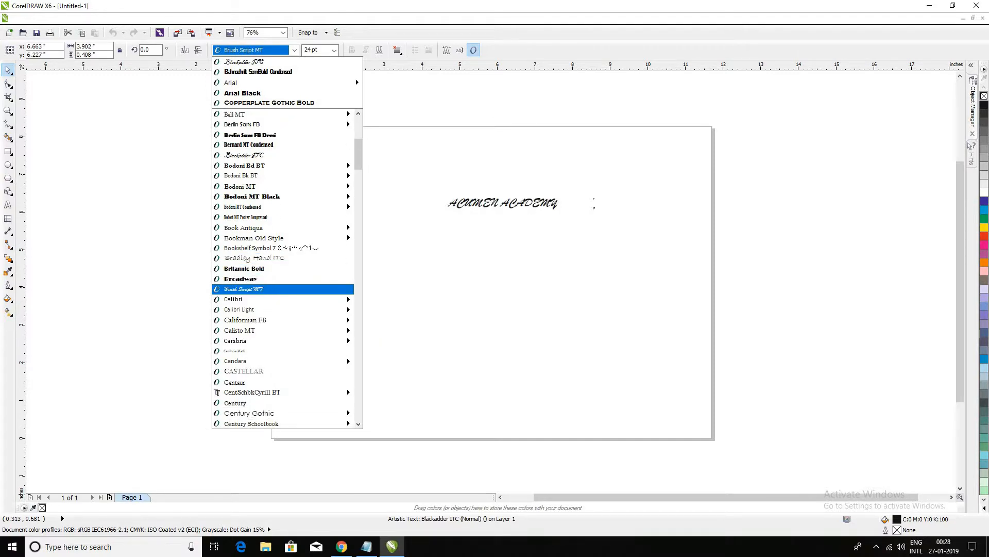
pyautogui.click(241, 279)
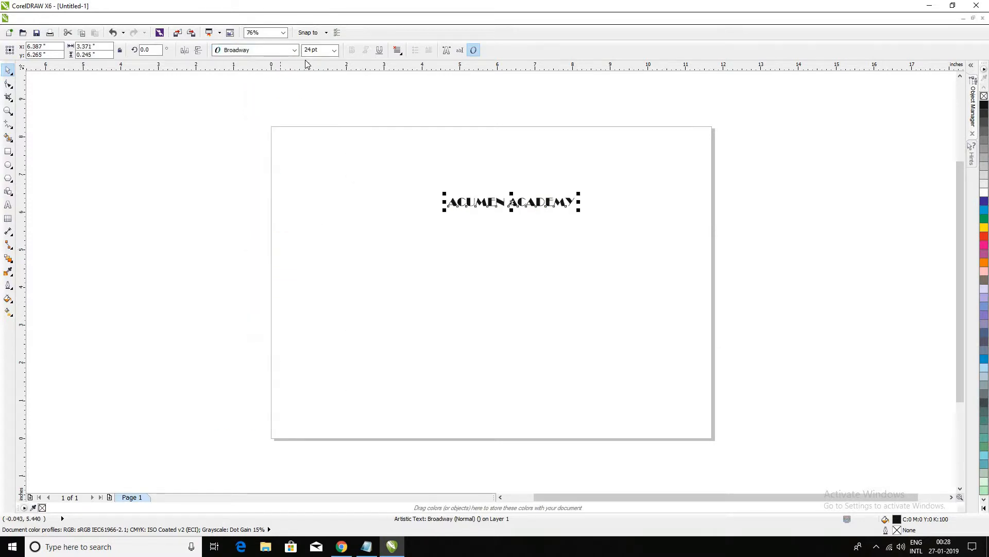
# Try font sizes of 150 pt and 48 pt on ACUMEN ACADEMY, and return it to 24 pt
pyautogui.click(334, 50)
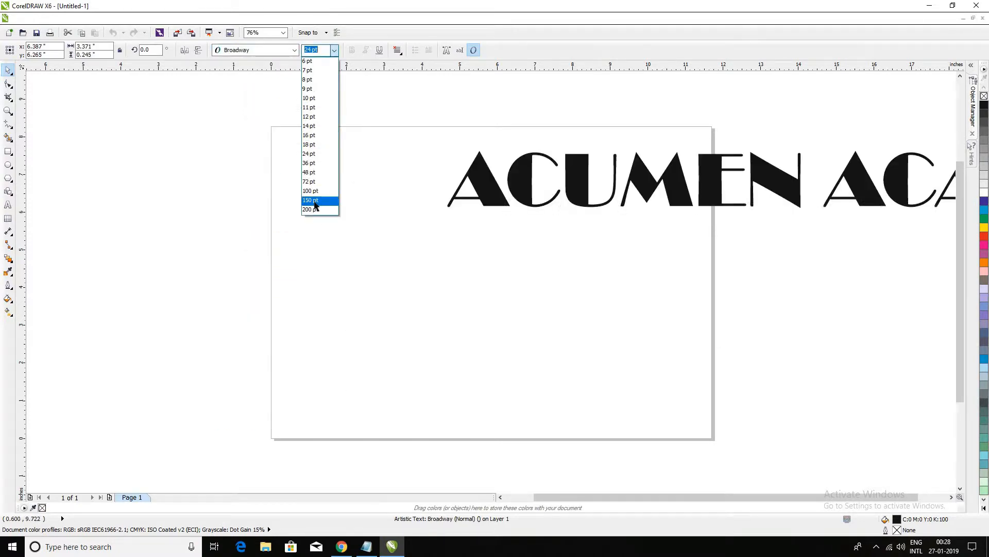
pyautogui.click(316, 201)
pyautogui.click(334, 50)
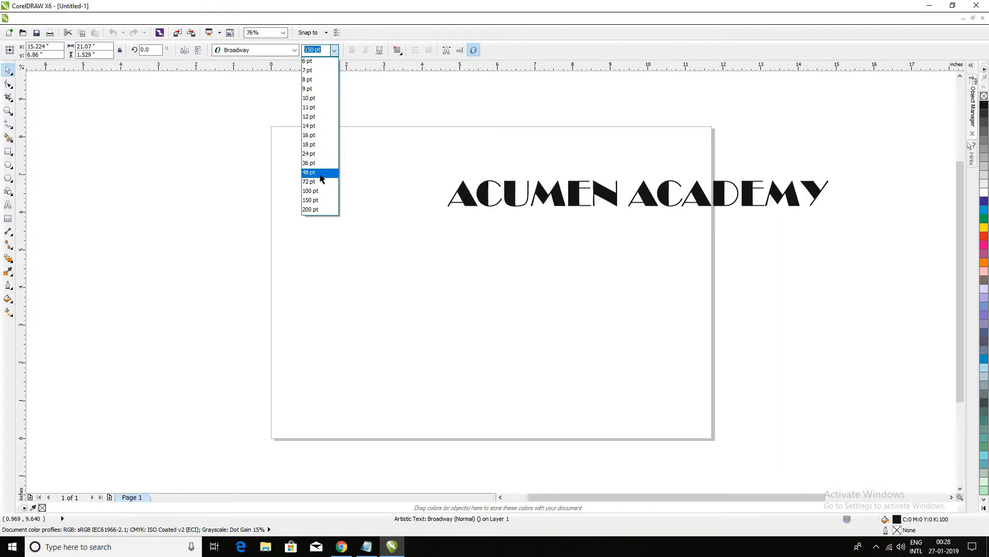
pyautogui.click(320, 175)
pyautogui.moveTo(418, 191); pyautogui.dragTo(473, 188)
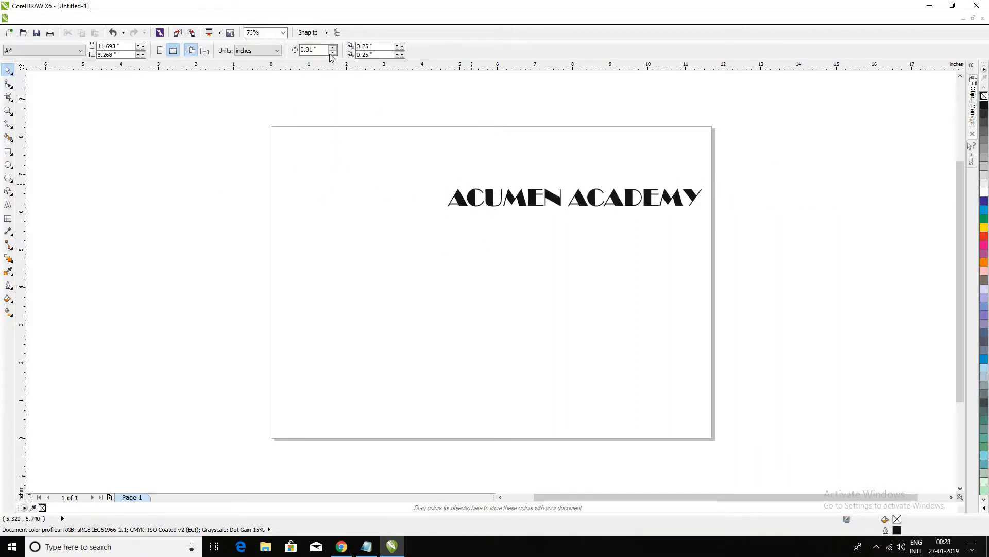
pyautogui.click(536, 197)
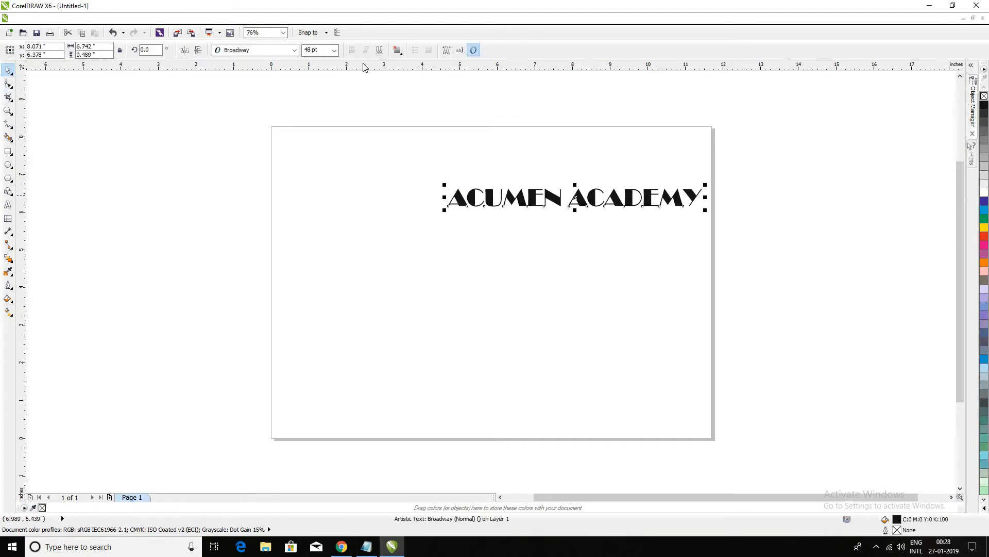
pyautogui.click(335, 49)
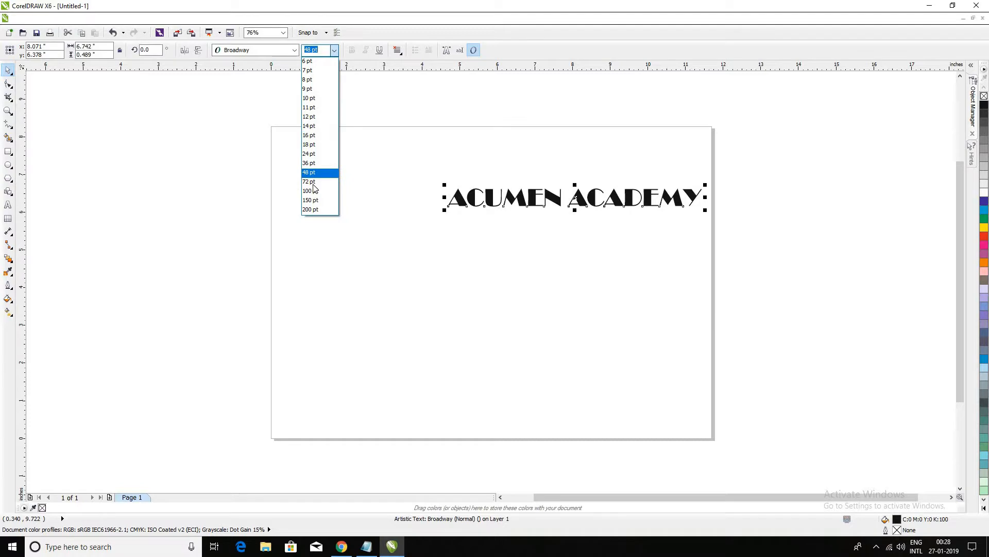
pyautogui.click(328, 156)
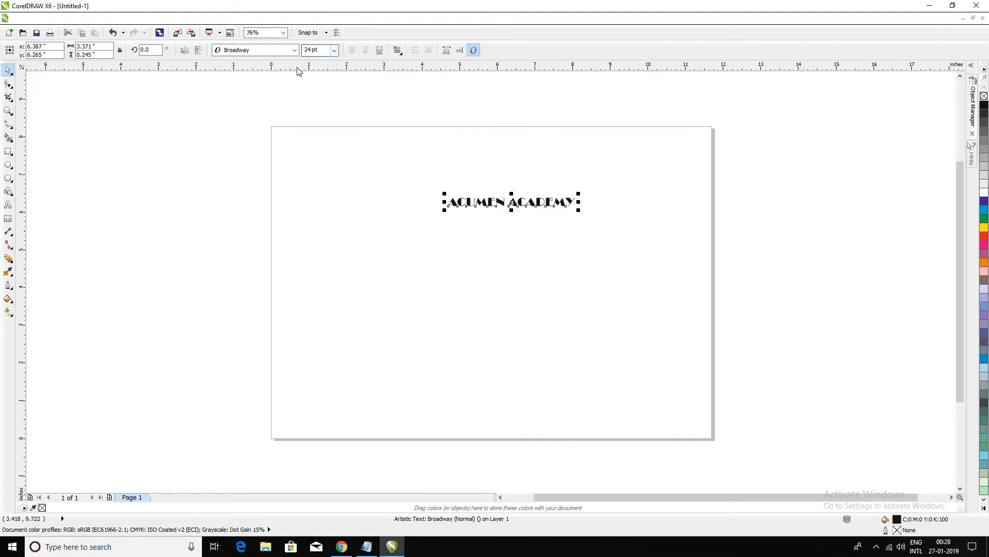
# Move the text slightly down and left to about x 5.99 in, y 5.88 in, and set its font to Bodoni Bk BT italic
pyautogui.moveTo(499, 204); pyautogui.dragTo(483, 219)
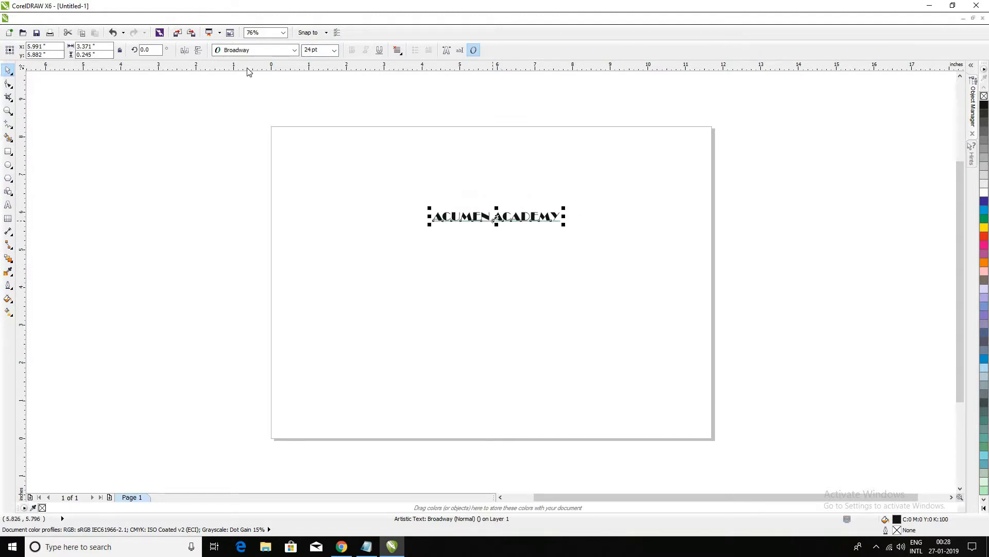
pyautogui.click(295, 49)
pyautogui.click(257, 146)
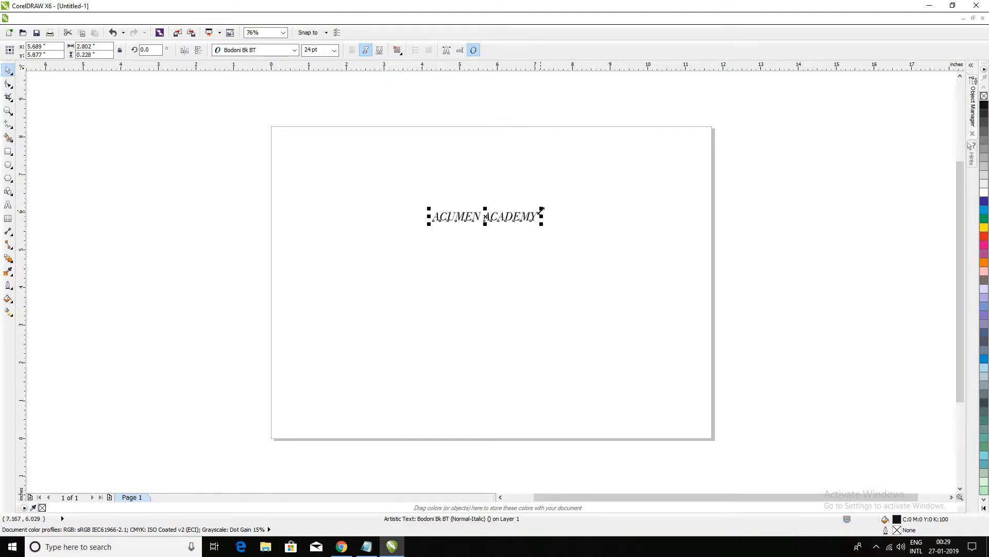
# Enlarge the text about its centre to about 3.94 in wide and underline it
pyautogui.moveTo(555, 200); pyautogui.dragTo(562, 195)
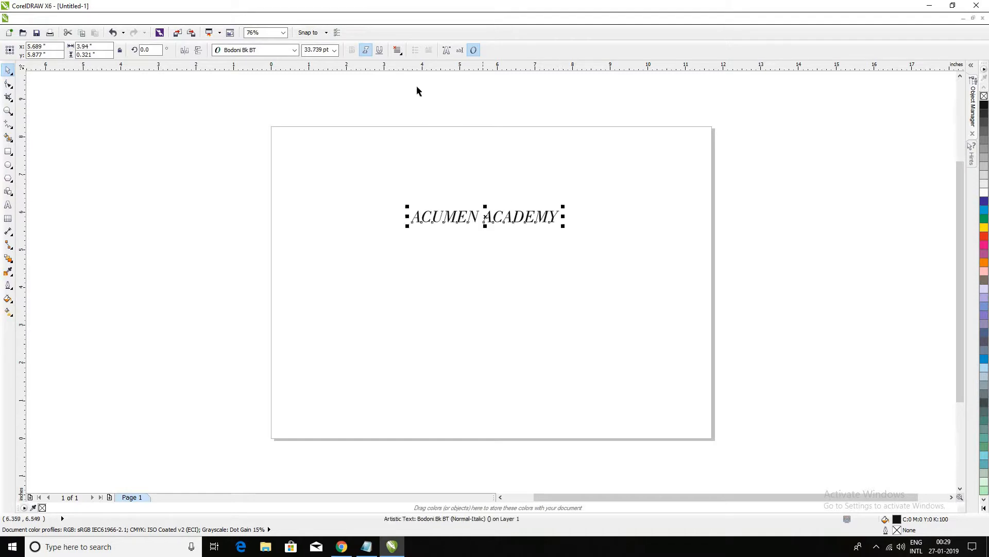
pyautogui.click(379, 52)
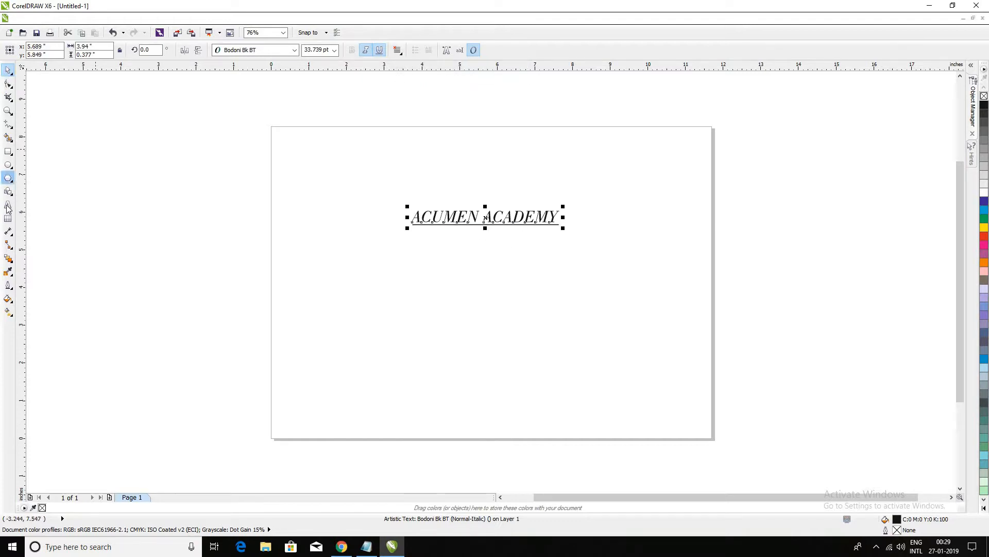
# Open the ACUMEN ACADEMY text for editing and start a new line below it
pyautogui.press('F8')
pyautogui.press('Return')
pyautogui.write('sdjnsdlv')
pyautogui.press('BackSpace')
pyautogui.press('BackSpace')
pyautogui.press('BackSpace')
pyautogui.press('BackSpace')
pyautogui.press('BackSpace')
pyautogui.press('BackSpace')
pyautogui.press('BackSpace')
pyautogui.press('BackSpace')
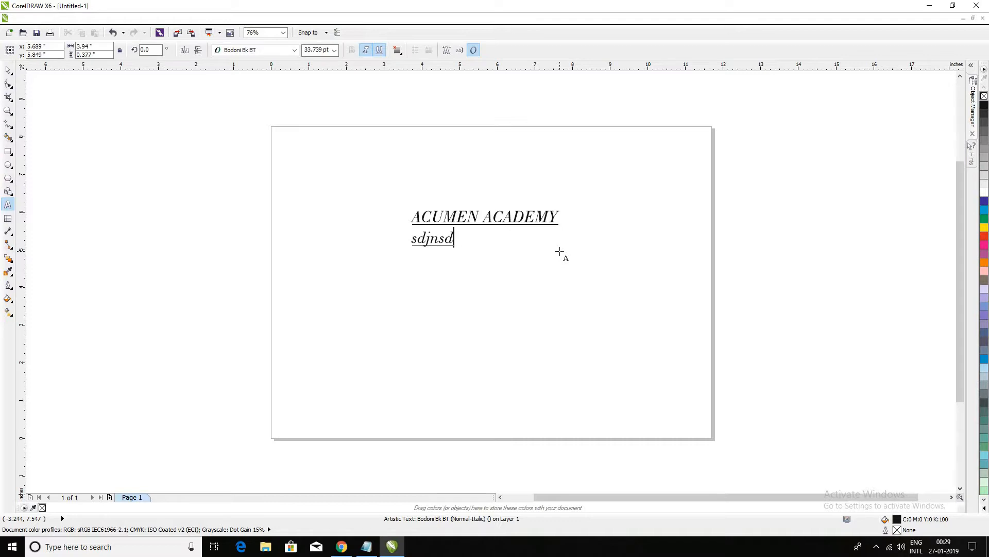
# Add "helloo how are you" and "all" as two lines below ACUMEN ACADEMY and finish editing the text
pyautogui.write('helloo ho')
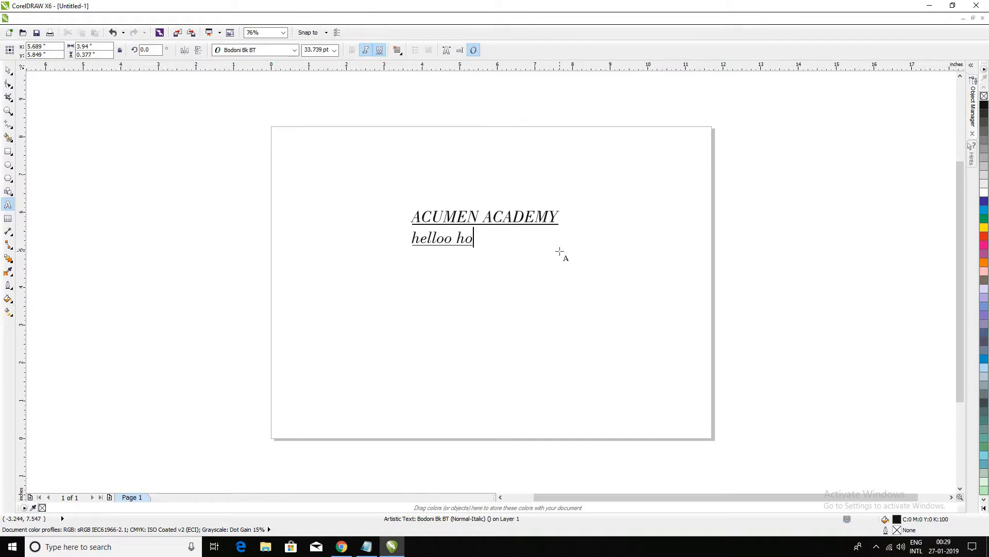
pyautogui.write('w are you ')
pyautogui.write('all')
pyautogui.rightClick(23, 87)
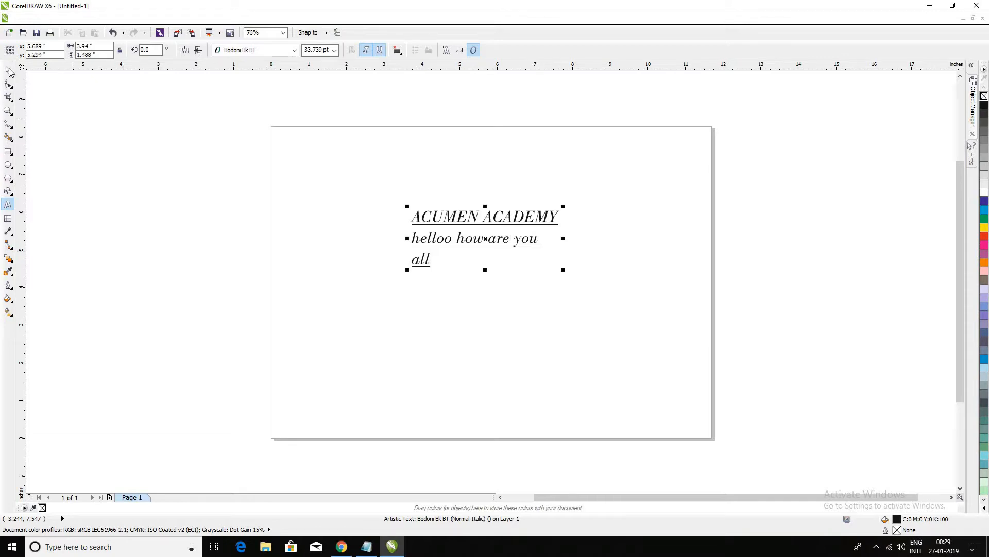
pyautogui.click(10, 71)
# Apply Left, Center, Right, Full Justify and Force Justify alignment to the three-line text in turn, and return its lines to the left
pyautogui.click(397, 50)
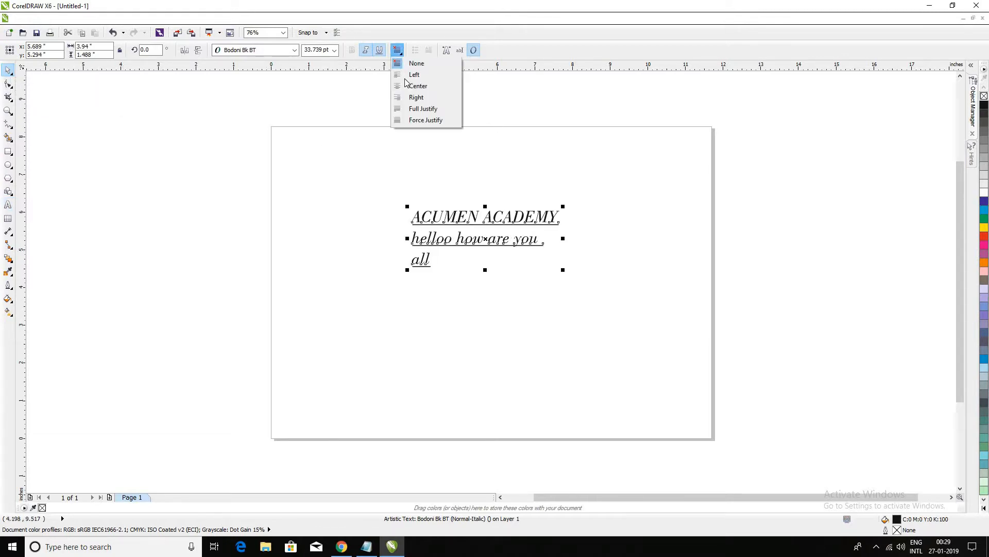
pyautogui.click(414, 75)
pyautogui.click(397, 50)
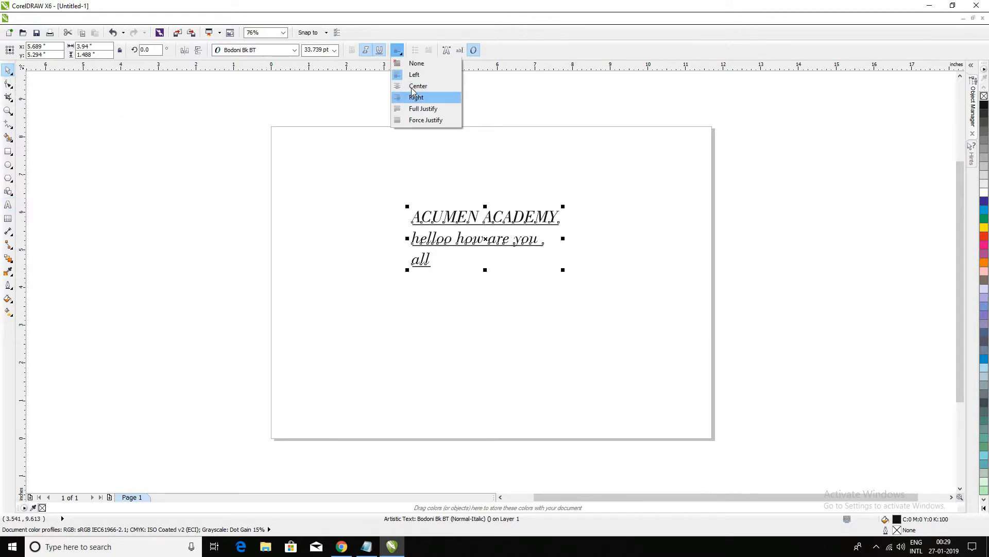
pyautogui.click(410, 87)
pyautogui.click(397, 50)
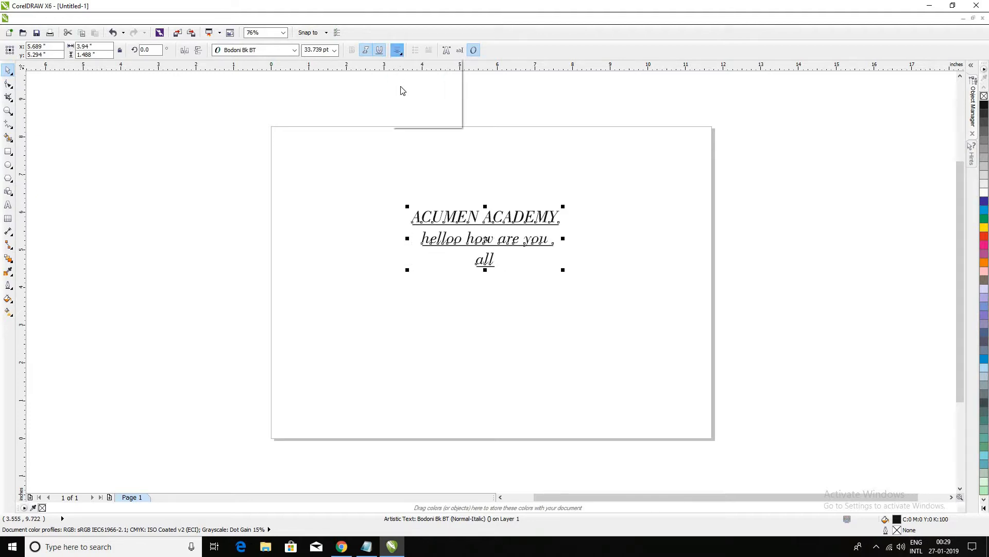
pyautogui.click(415, 98)
pyautogui.click(397, 50)
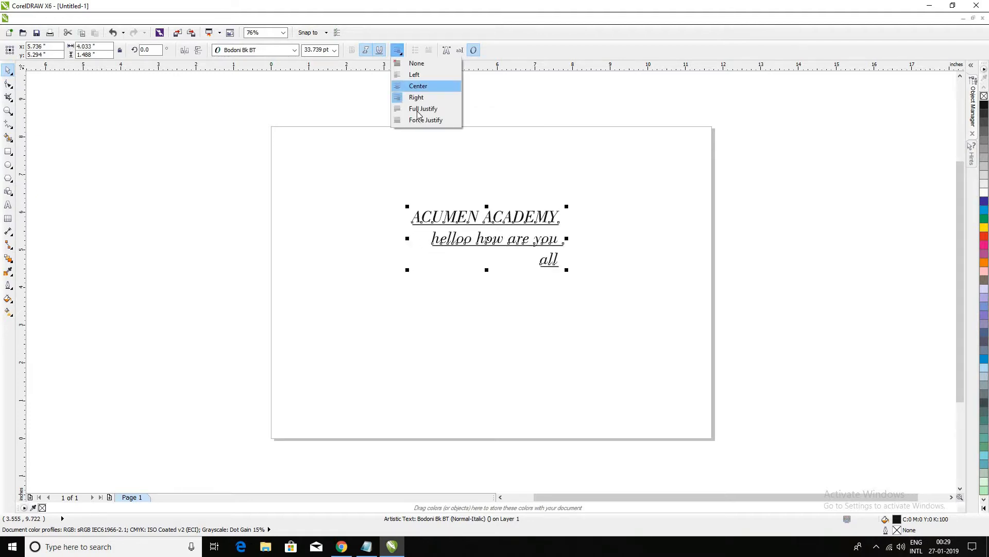
pyautogui.click(417, 108)
pyautogui.click(397, 49)
pyautogui.click(415, 119)
pyautogui.click(397, 50)
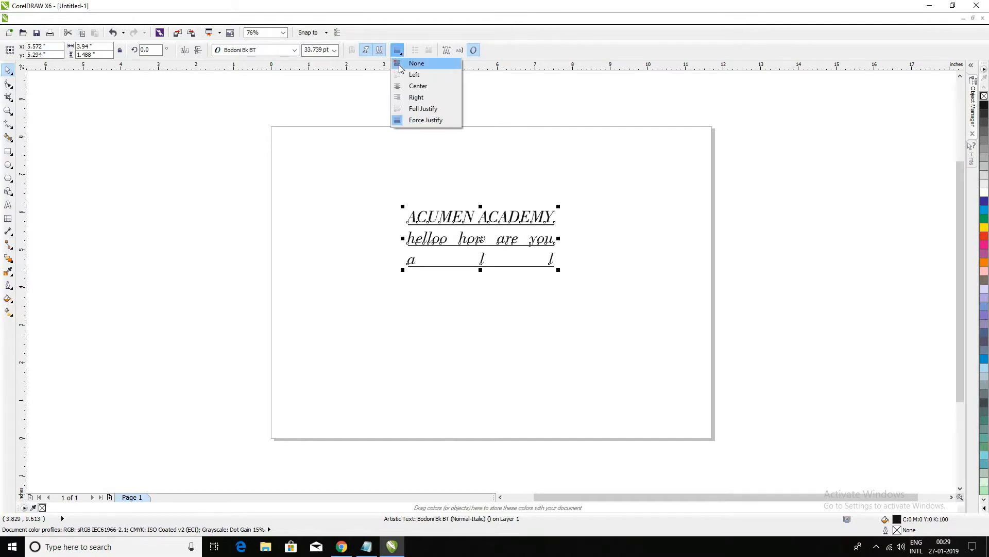
pyautogui.click(400, 75)
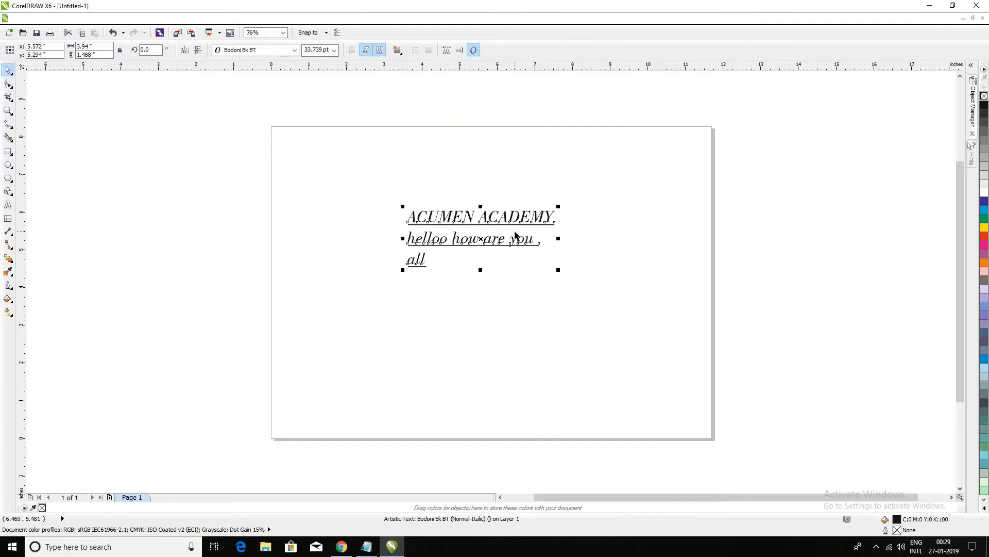
# Delete the three-line text from the page
pyautogui.press('Delete')
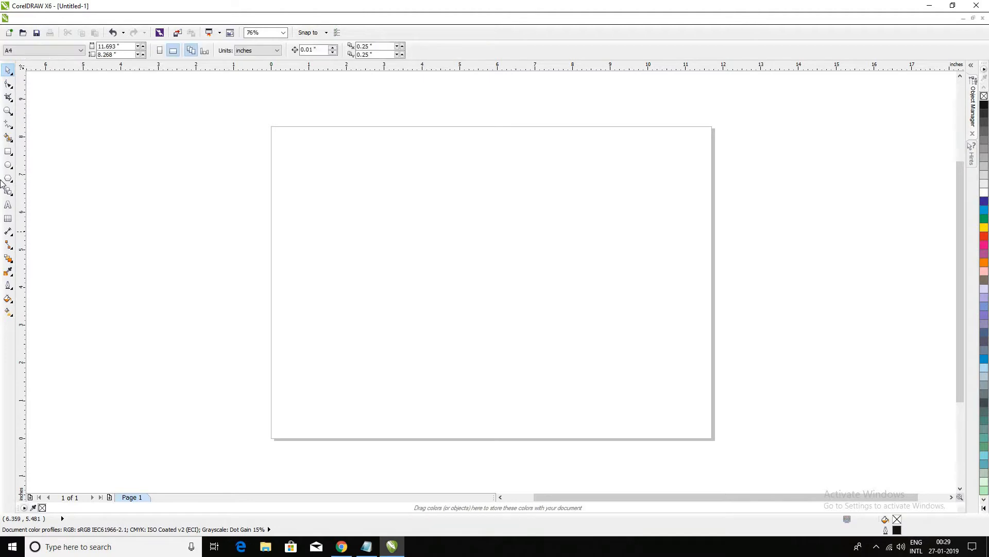
# Draw two partly overlapping rectangles on the page, about 3.9 by 2.3 inches and 4.8 by 3.1 inches
pyautogui.click(12, 140)
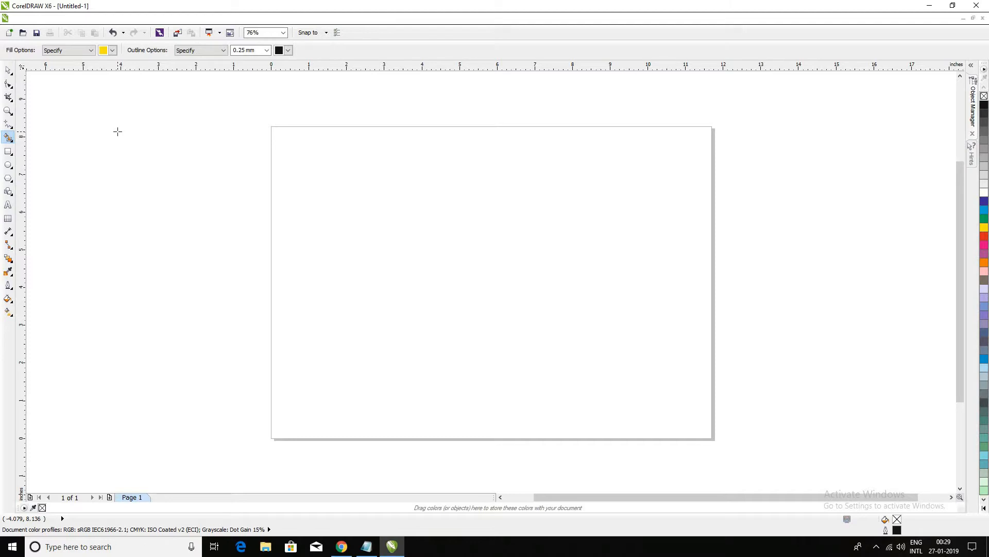
pyautogui.click(8, 150)
pyautogui.moveTo(347, 201); pyautogui.dragTo(494, 288)
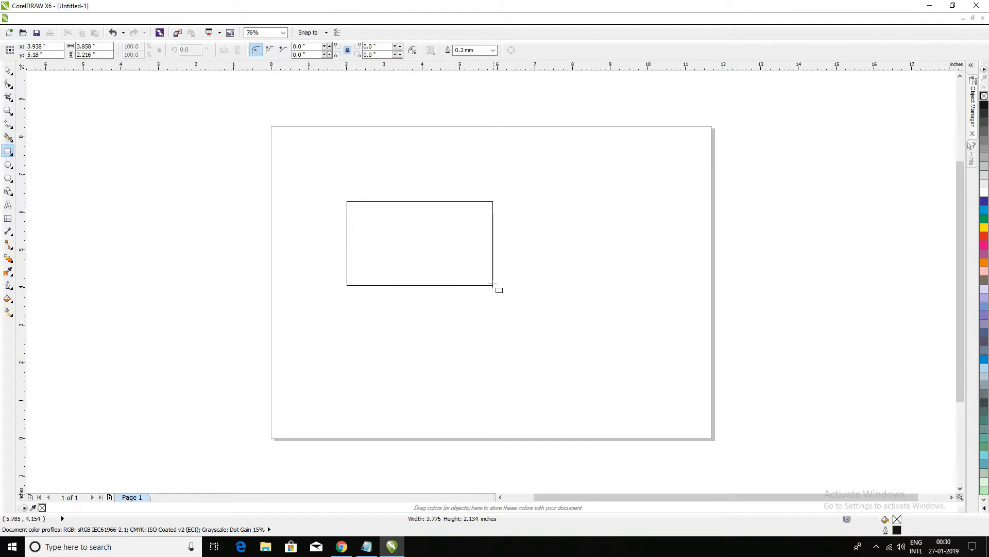
pyautogui.moveTo(457, 196); pyautogui.dragTo(637, 314)
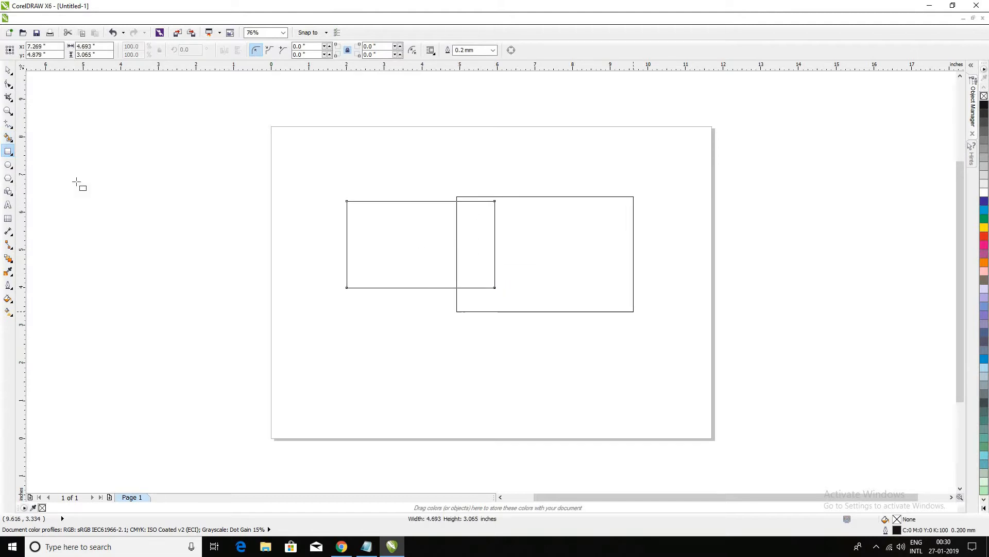
# Smart Fill the overlap of the two rectangles with yellow and move the filled piece to the page's left edge
pyautogui.click(477, 244)
pyautogui.click(8, 73)
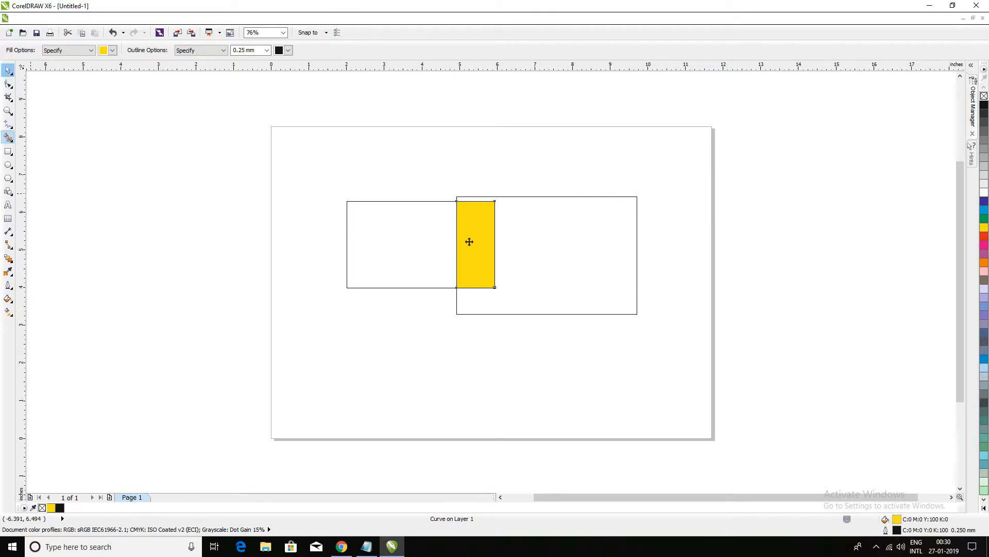
pyautogui.click(475, 239)
pyautogui.moveTo(475, 238); pyautogui.dragTo(294, 248)
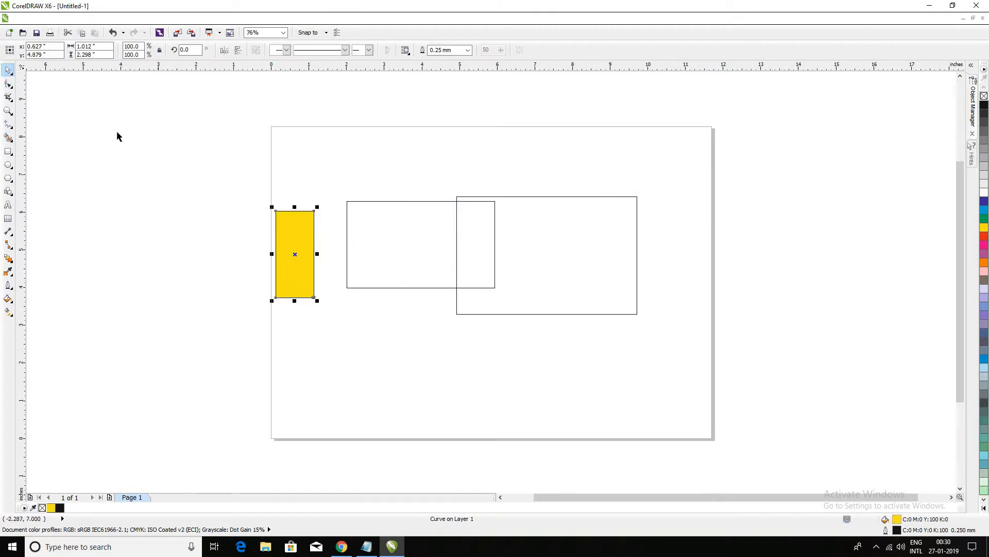
# Delete the two outlined rectangles and draw two overlapping circles about 3.8 and 4.5 inches in diameter
pyautogui.moveTo(334, 181); pyautogui.dragTo(687, 348)
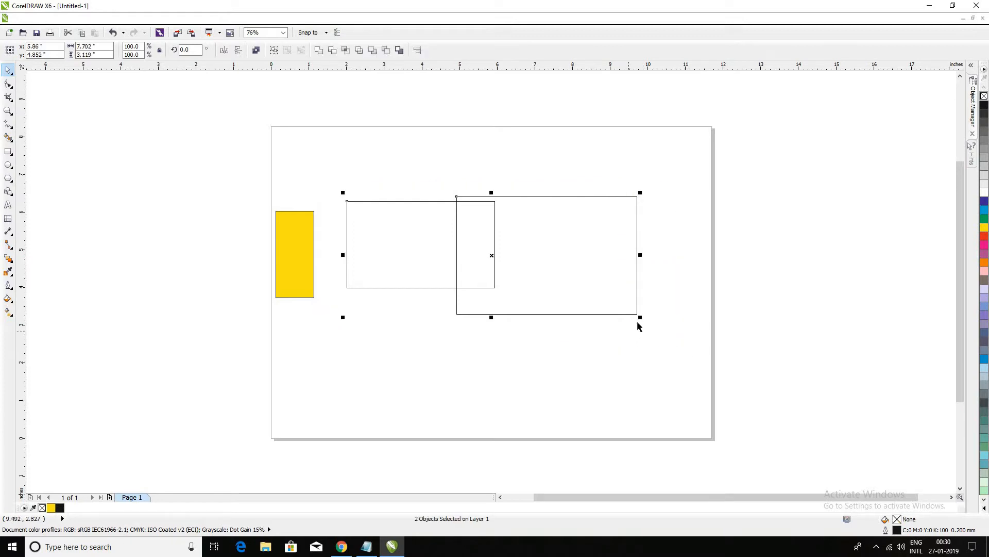
pyautogui.press('Delete')
pyautogui.press('F7')
pyautogui.moveTo(540, 296)
pyautogui.mouseDown()
pyautogui.moveTo(463, 219)
pyautogui.moveTo(469, 247)
pyautogui.moveTo(457, 229)
pyautogui.moveTo(530, 314)
pyautogui.moveTo(551, 316)
pyautogui.mouseUp()
pyautogui.moveTo(500, 152)
pyautogui.mouseDown()
pyautogui.moveTo(704, 366)
pyautogui.moveTo(663, 333)
pyautogui.moveTo(694, 338)
pyautogui.moveTo(598, 269)
pyautogui.moveTo(675, 325)
pyautogui.mouseUp()
pyautogui.press('space')
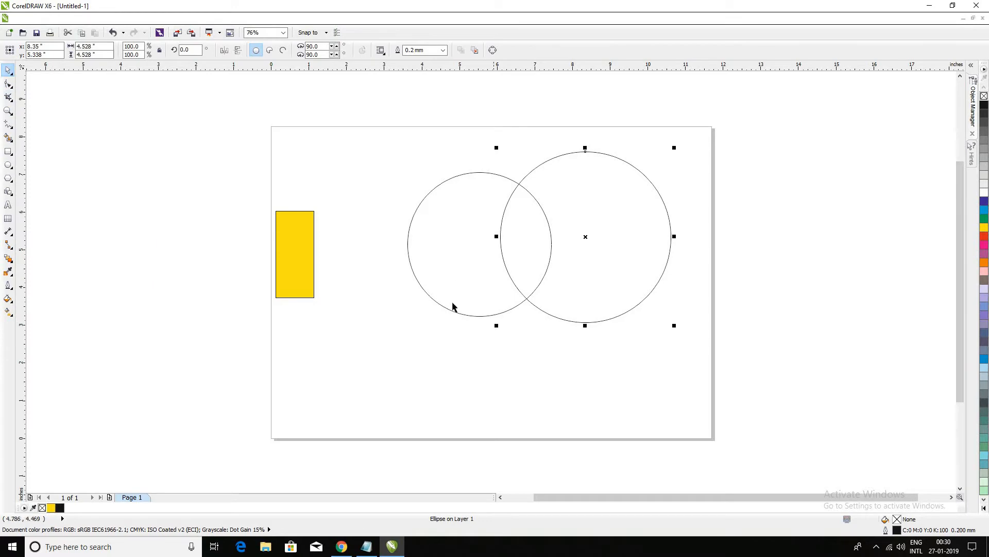
# Move the smaller circle over most of the larger one and enlarge it to about 4.3 inches in diameter
pyautogui.moveTo(532, 314); pyautogui.dragTo(615, 318)
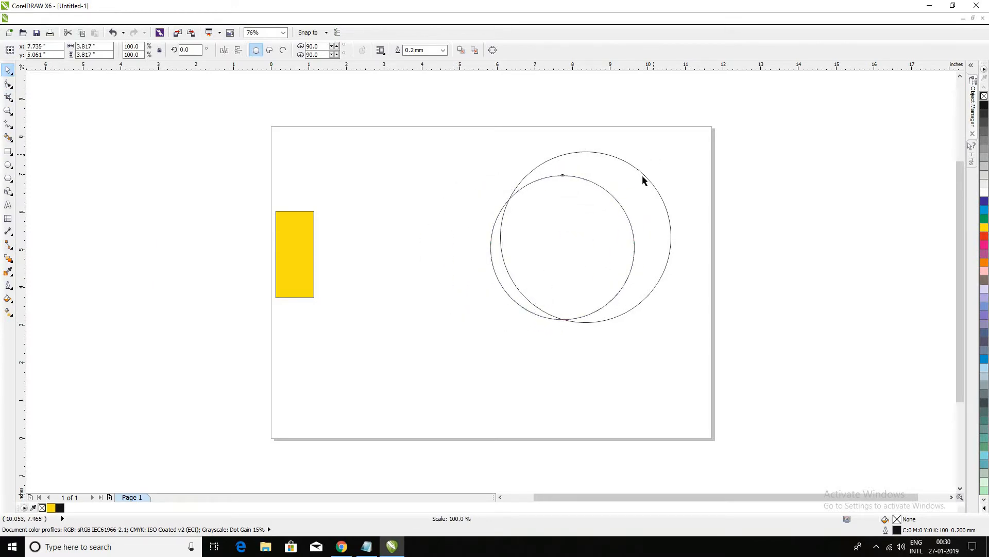
pyautogui.moveTo(658, 160)
pyautogui.mouseDown()
pyautogui.moveTo(641, 168)
pyautogui.moveTo(647, 161)
pyautogui.mouseUp()
# Smart Fill the crescent on the right of the circles with yellow and move it beside the yellow rectangle
pyautogui.click(8, 140)
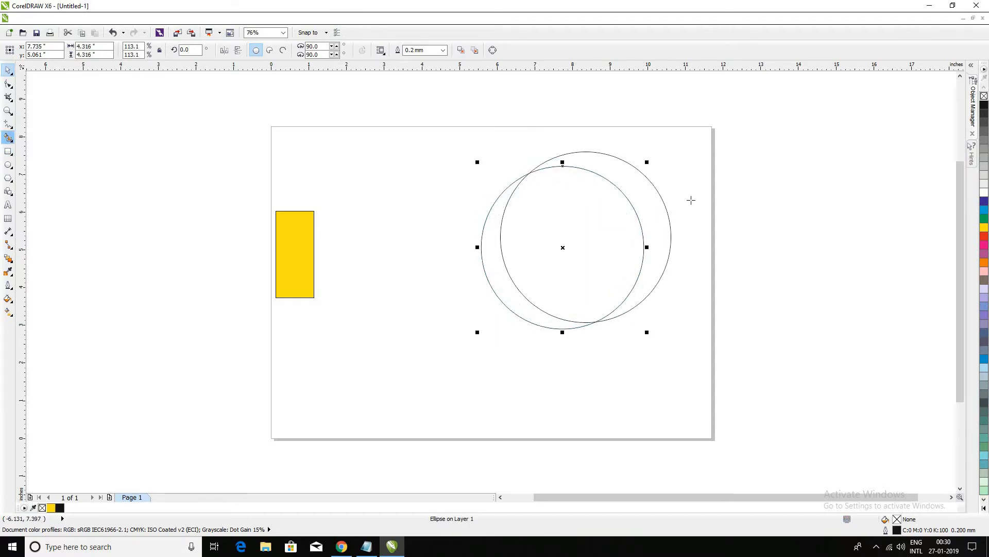
pyautogui.click(653, 206)
pyautogui.press('space')
pyautogui.click(663, 199)
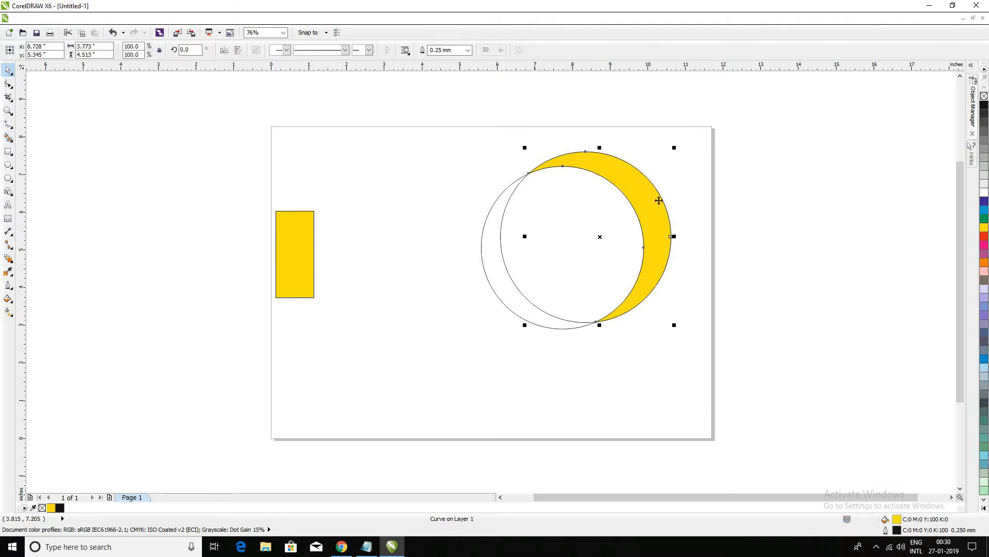
pyautogui.moveTo(506, 212); pyautogui.dragTo(264, 222)
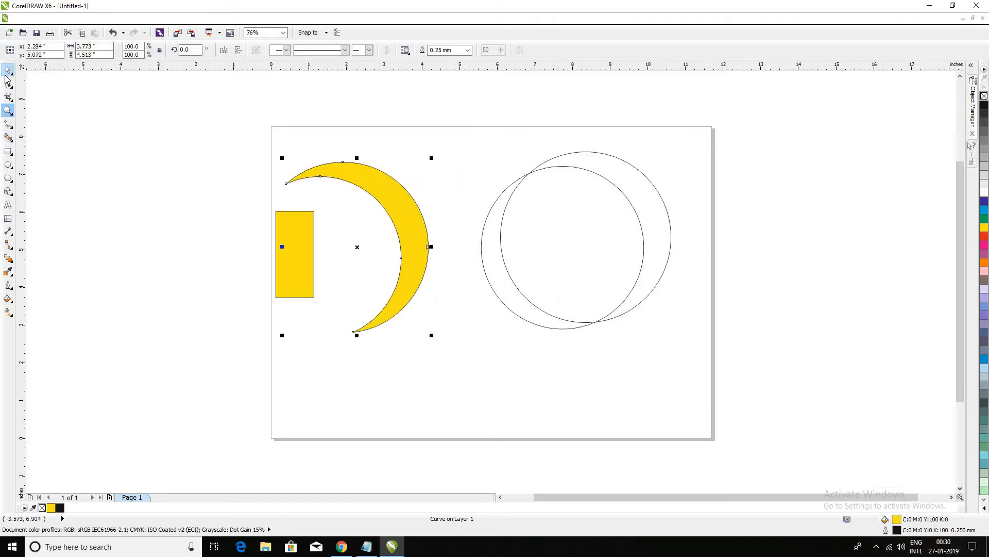
# Delete the two outlined circles, keeping the yellow crescent and rectangle
pyautogui.moveTo(493, 146); pyautogui.dragTo(691, 353)
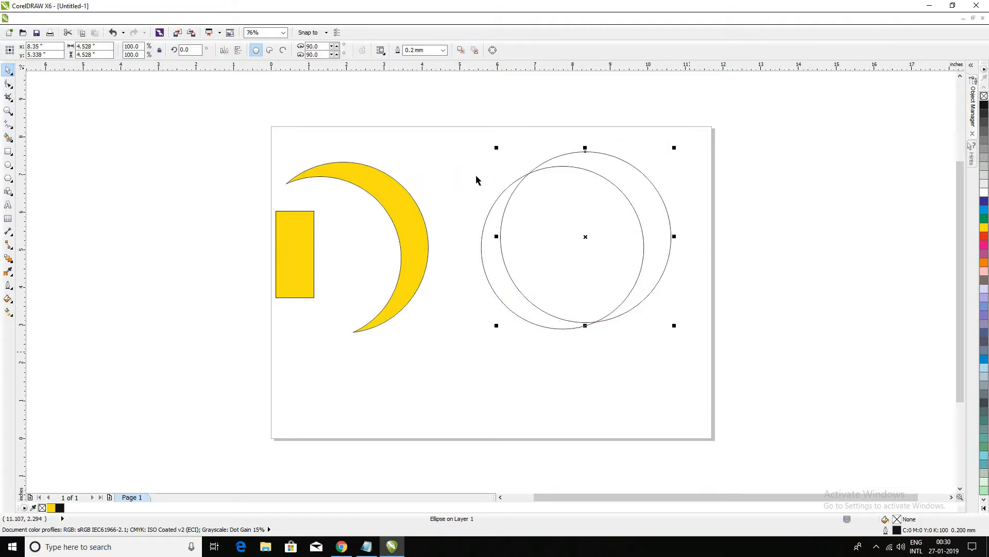
pyautogui.press('Delete')
pyautogui.moveTo(695, 381); pyautogui.dragTo(475, 150)
pyautogui.press('Delete')
# Draw three mutually overlapping ellipses, about 2.9 to 3.4 inches wide, in the right half of the page
pyautogui.click(9, 165)
pyautogui.moveTo(532, 196); pyautogui.dragTo(639, 308)
pyautogui.moveTo(488, 266)
pyautogui.mouseDown()
pyautogui.moveTo(610, 355)
pyautogui.moveTo(616, 395)
pyautogui.mouseUp()
pyautogui.moveTo(560, 238); pyautogui.dragTo(676, 356)
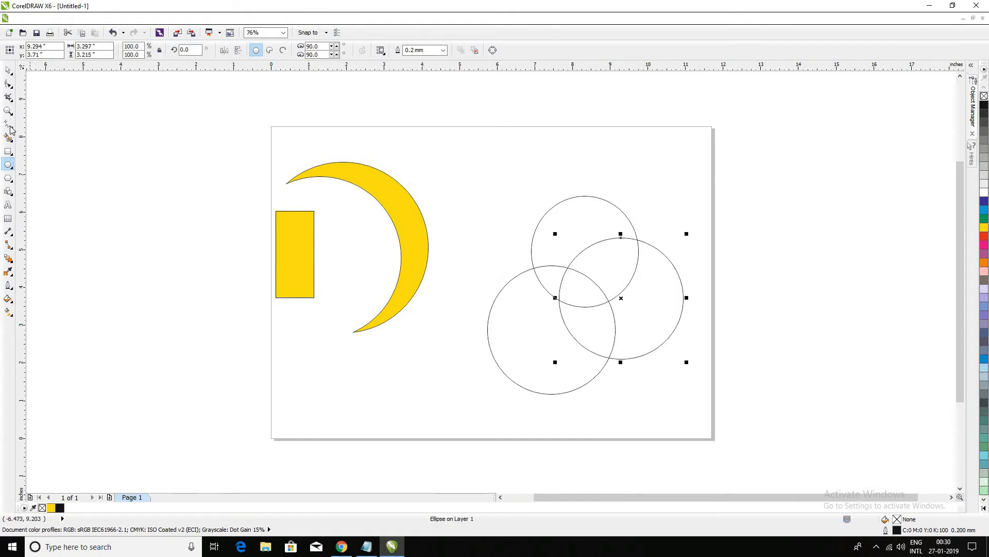
# Smart Fill the central overlap and the three surrounding overlaps of the ellipses with yellow
pyautogui.click(586, 296)
pyautogui.click(8, 139)
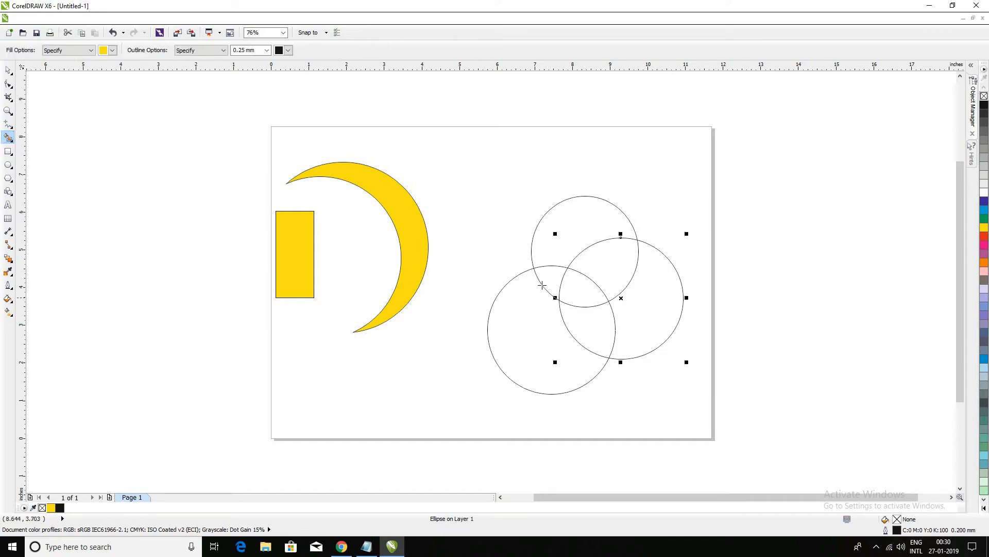
pyautogui.click(583, 288)
pyautogui.click(545, 284)
pyautogui.click(611, 263)
pyautogui.click(587, 327)
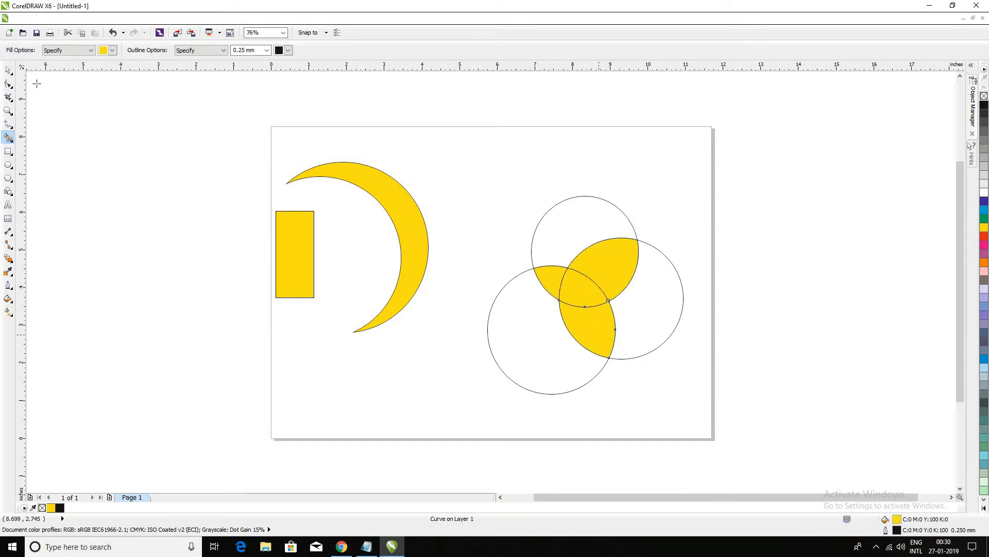
# Move the four yellow overlap pieces out of the ellipses to the page's upper middle, leaving small gaps between them
pyautogui.click(8, 71)
pyautogui.click(562, 293)
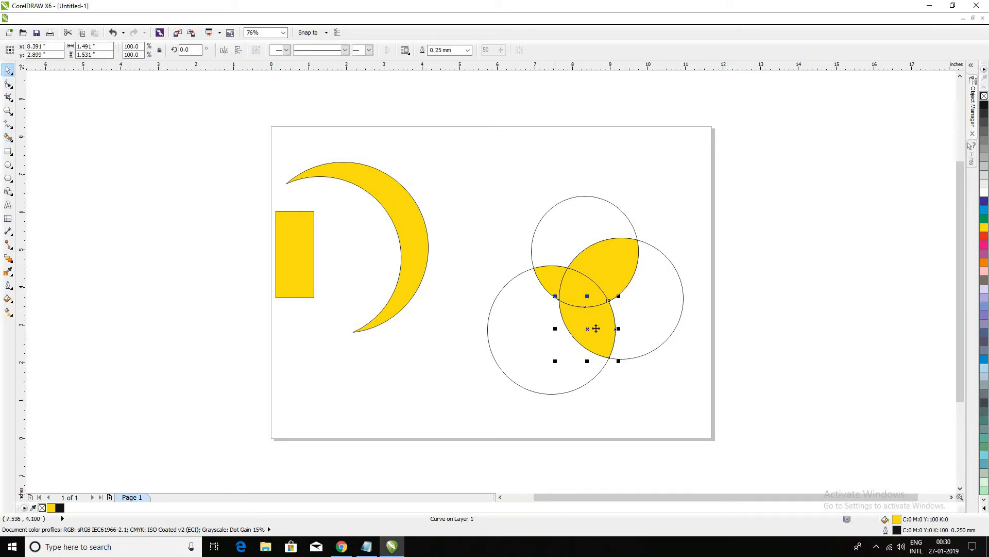
pyautogui.moveTo(487, 220); pyautogui.dragTo(487, 220)
pyautogui.moveTo(580, 287); pyautogui.dragTo(476, 172)
pyautogui.moveTo(593, 263); pyautogui.dragTo(497, 150)
pyautogui.moveTo(559, 288); pyautogui.dragTo(442, 171)
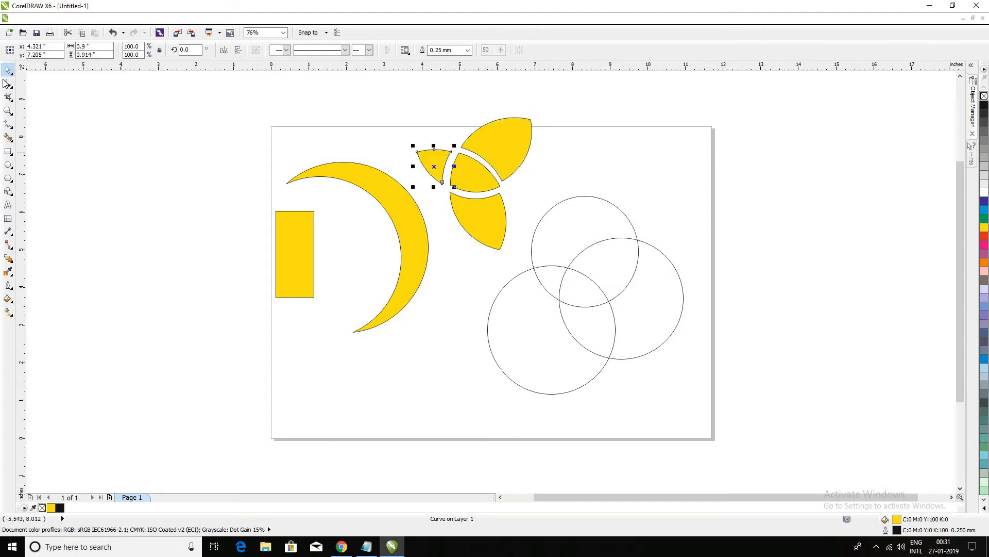
# Delete the three outlined ellipses one after another
pyautogui.click(498, 361)
pyautogui.click(500, 361)
pyautogui.press('Delete')
pyautogui.click(573, 267)
pyautogui.press('Delete')
pyautogui.click(621, 215)
pyautogui.press('Delete')
# Recolour the upper right petal piece red, the lower piece purple and the small left piece cyan blue
pyautogui.click(518, 144)
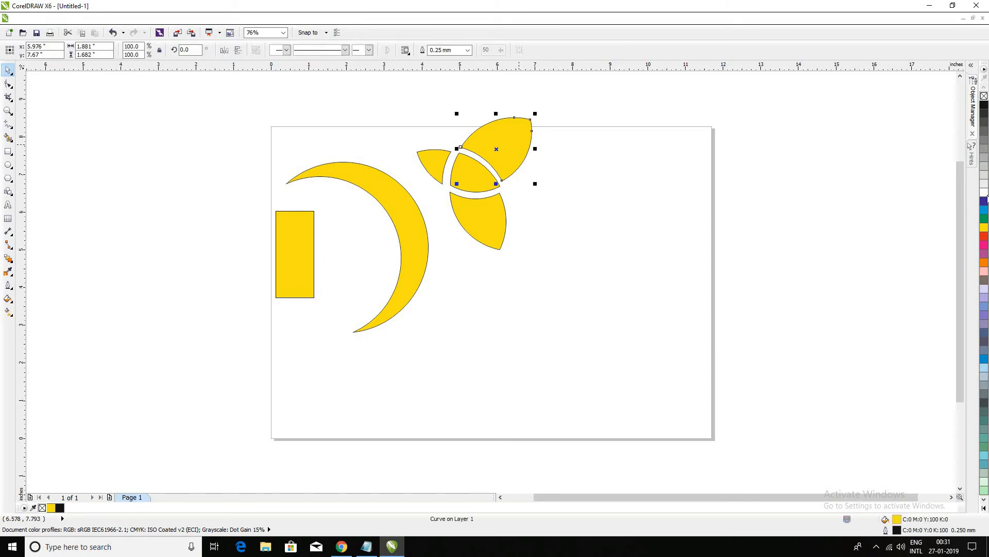
pyautogui.click(984, 239)
pyautogui.click(502, 228)
pyautogui.click(983, 316)
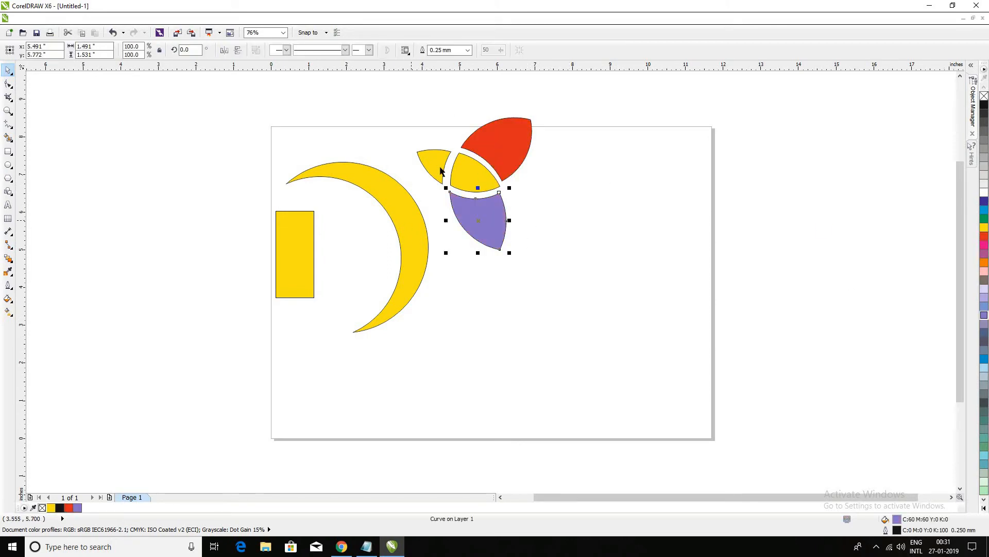
pyautogui.press('Tab')
pyautogui.click(984, 209)
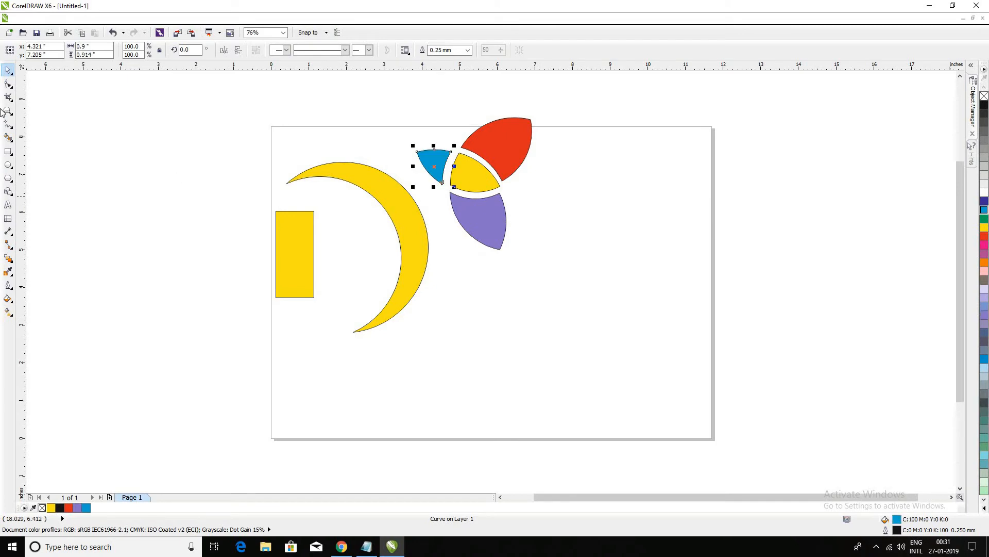
# Delete the rectangle, the crescent and all the coloured petal pieces from the page
pyautogui.click(211, 122)
pyautogui.moveTo(420, 314)
pyautogui.mouseDown()
pyautogui.moveTo(543, 411)
pyautogui.moveTo(444, 344)
pyautogui.mouseUp()
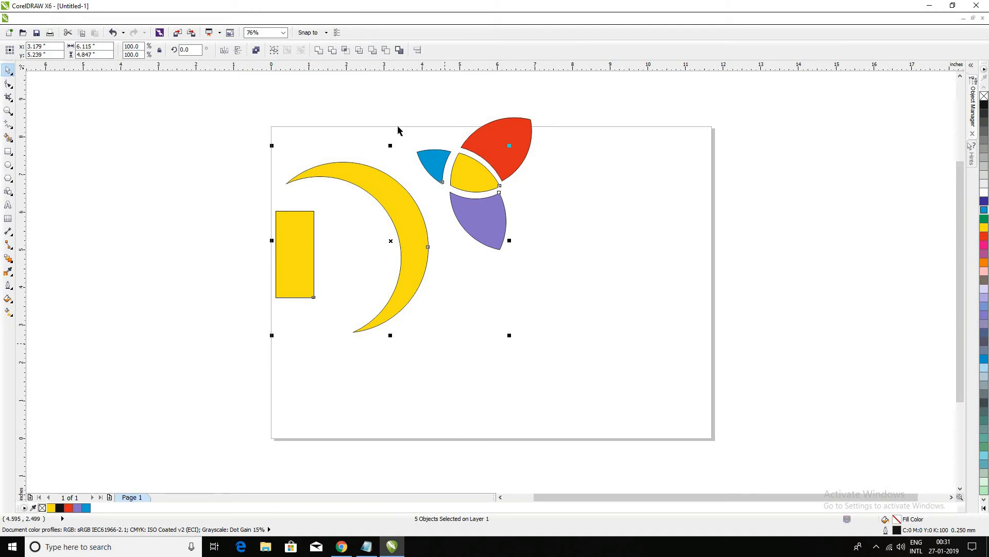
pyautogui.press('Delete')
pyautogui.press('Tab')
pyautogui.press('Delete')
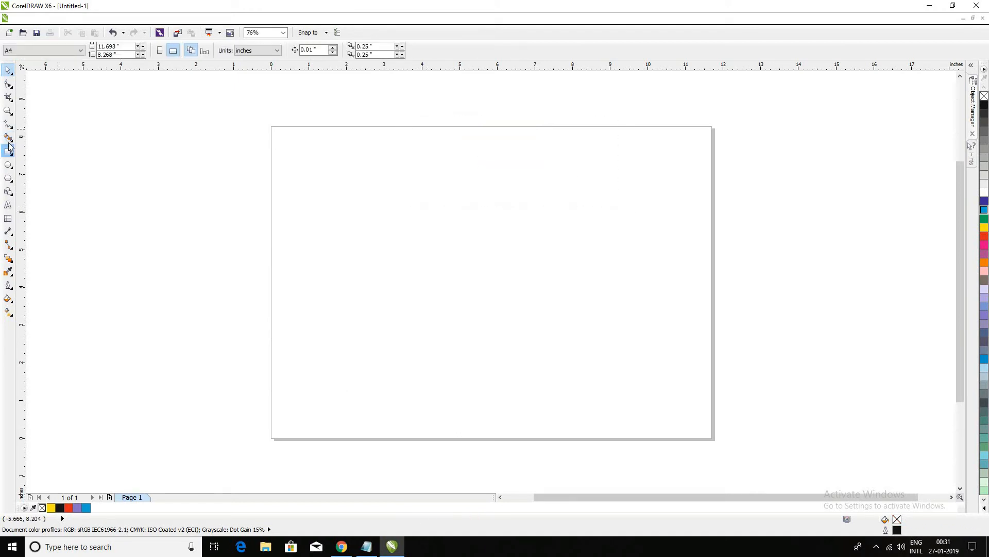
# Use the Smart Drawing tool to sketch two horizontal lines about 3.5 inches long and a circle about 2 inches across
pyautogui.click(11, 140)
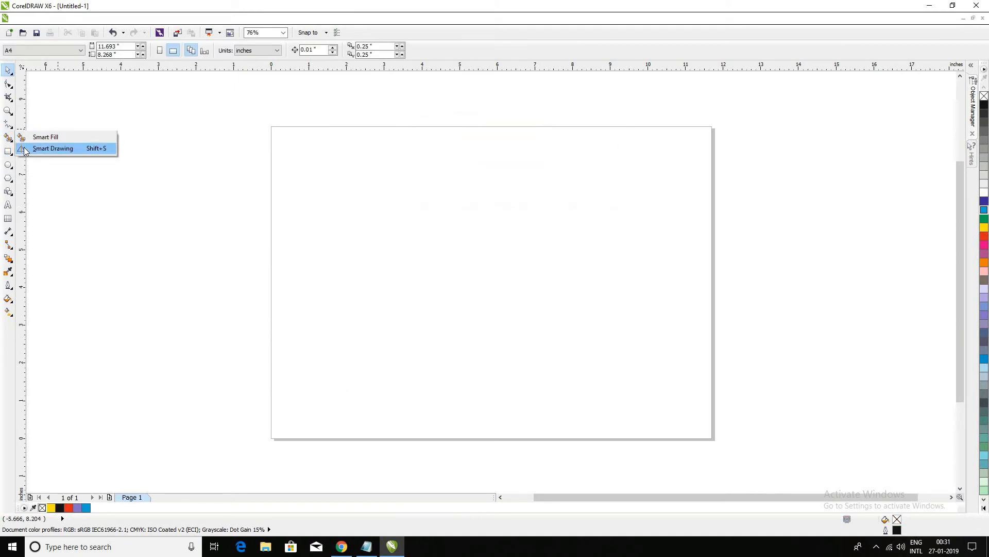
pyautogui.click(25, 150)
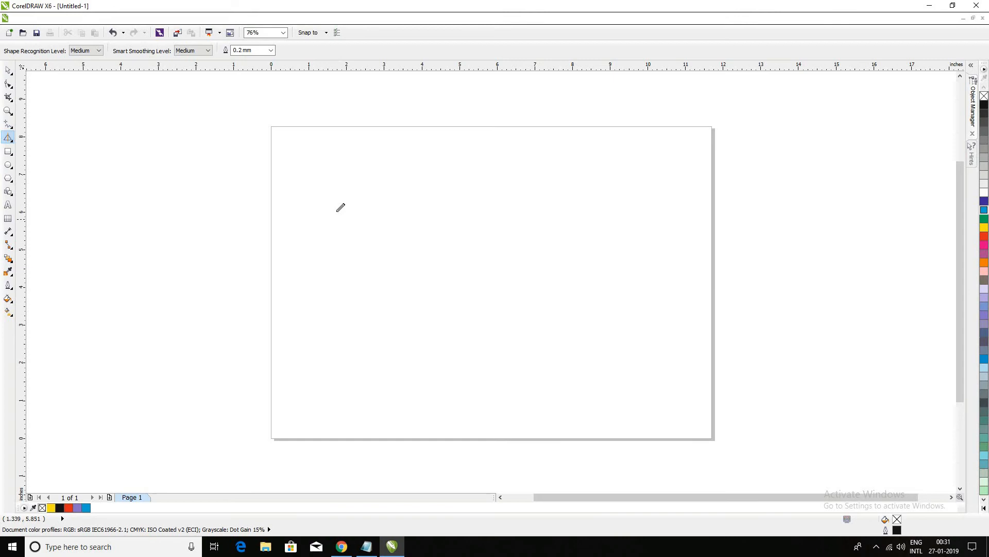
pyautogui.moveTo(315, 216)
pyautogui.mouseDown()
pyautogui.moveTo(455, 219)
pyautogui.moveTo(552, 195)
pyautogui.mouseUp()
pyautogui.moveTo(463, 323)
pyautogui.mouseDown()
pyautogui.moveTo(496, 278)
pyautogui.moveTo(532, 333)
pyautogui.moveTo(490, 348)
pyautogui.mouseUp()
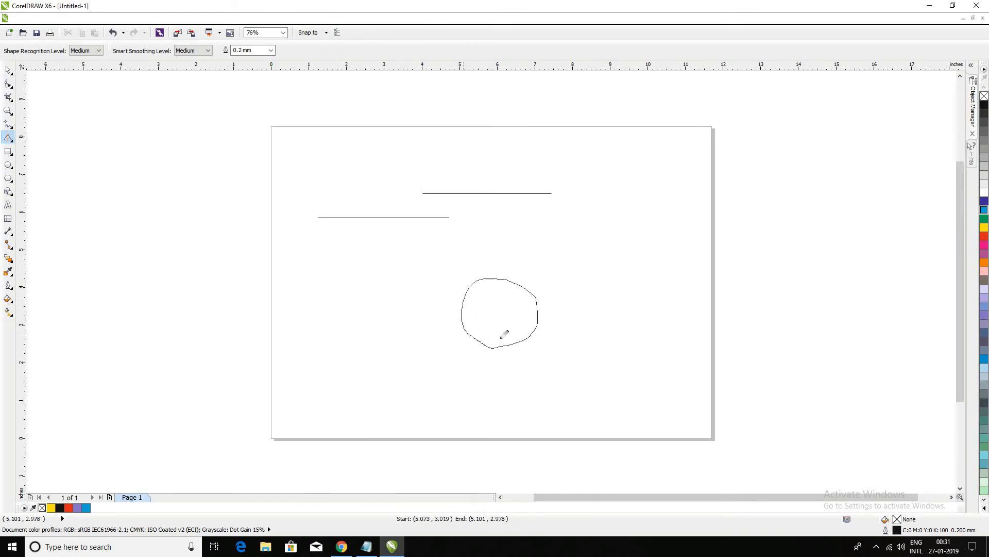
# Sketch a wireframe box with the Smart Drawing tool from two offset rectangles and four lines joining their corners
pyautogui.moveTo(584, 219)
pyautogui.mouseDown()
pyautogui.moveTo(674, 217)
pyautogui.moveTo(677, 280)
pyautogui.moveTo(587, 288)
pyautogui.moveTo(588, 217)
pyautogui.mouseUp()
pyautogui.moveTo(615, 254)
pyautogui.mouseDown()
pyautogui.moveTo(725, 252)
pyautogui.moveTo(720, 311)
pyautogui.moveTo(630, 318)
pyautogui.moveTo(620, 248)
pyautogui.moveTo(587, 212)
pyautogui.mouseUp()
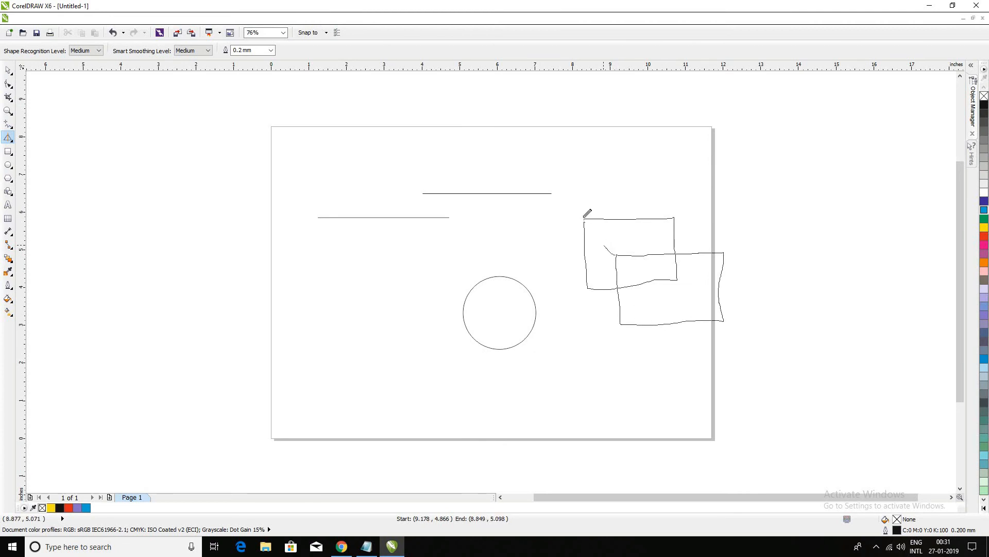
pyautogui.moveTo(727, 248); pyautogui.dragTo(674, 219)
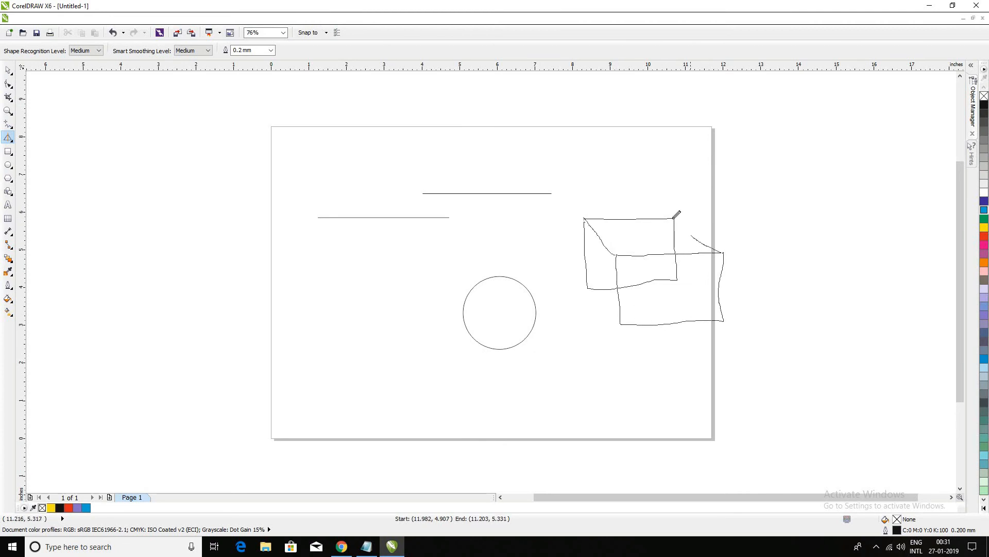
pyautogui.moveTo(620, 325); pyautogui.dragTo(587, 285)
pyautogui.moveTo(720, 314); pyautogui.dragTo(676, 285)
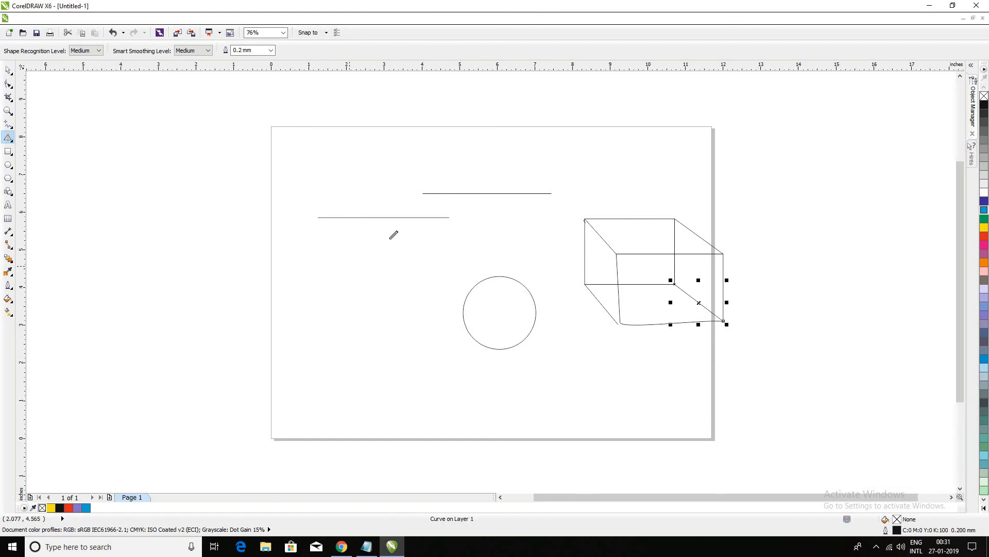
# Select all the sketched lines, the circle and the box and delete them from the page
pyautogui.click(7, 70)
pyautogui.moveTo(269, 153); pyautogui.dragTo(794, 406)
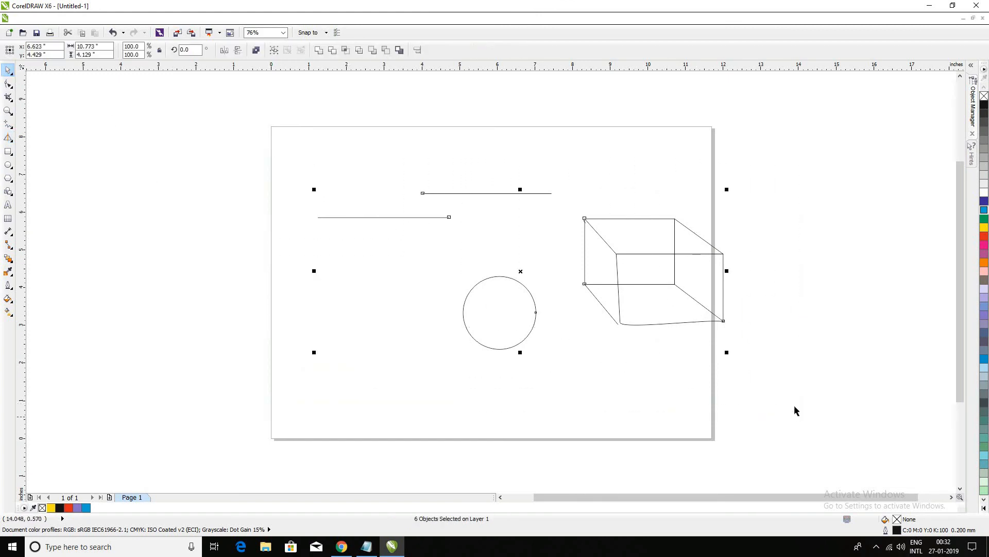
pyautogui.press('Delete')
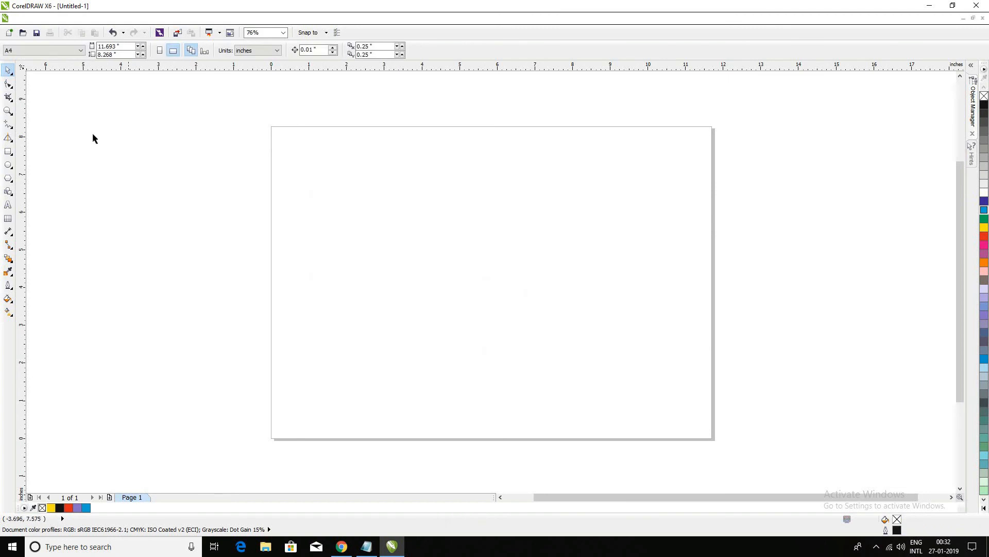